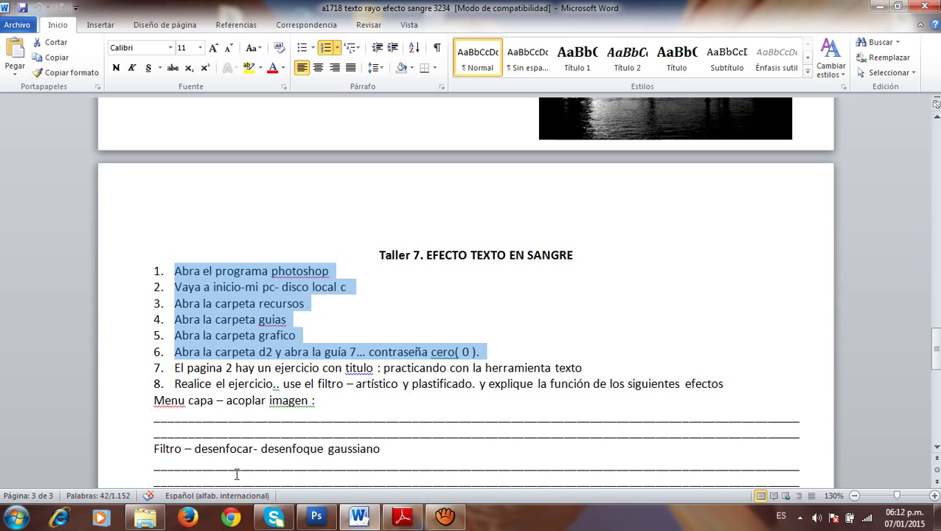
- Open the PDF guide 0guia7 from the recursos\guias\grafico\d2 folder on drive D in the file explorer
left_click(156, 520)
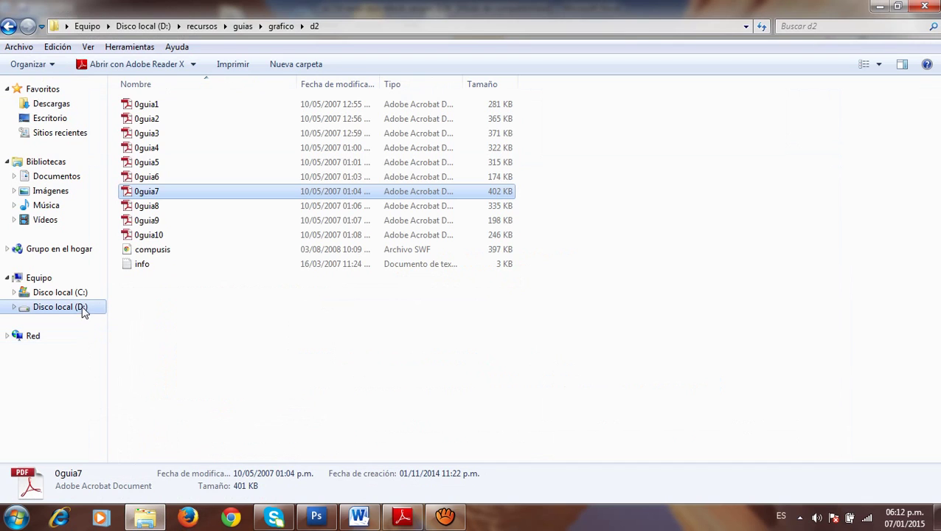
left_click(83, 307)
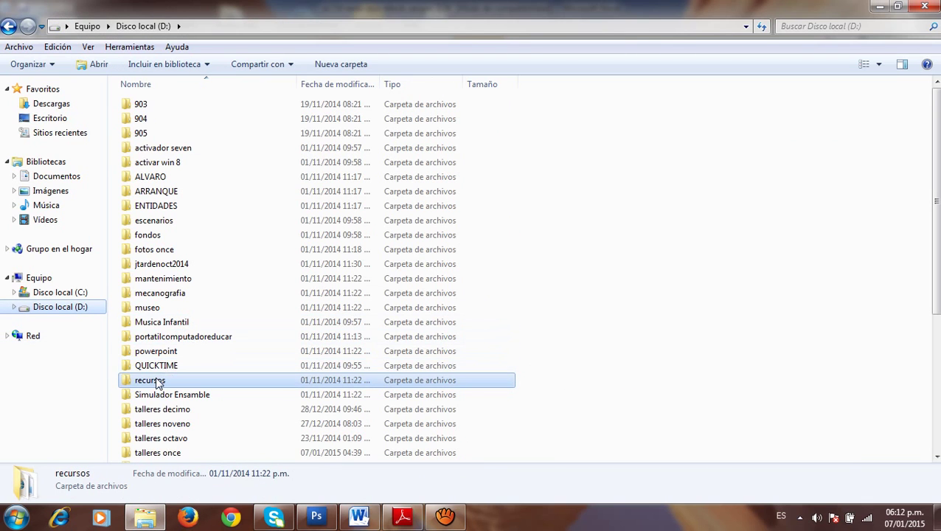
double_click(157, 382)
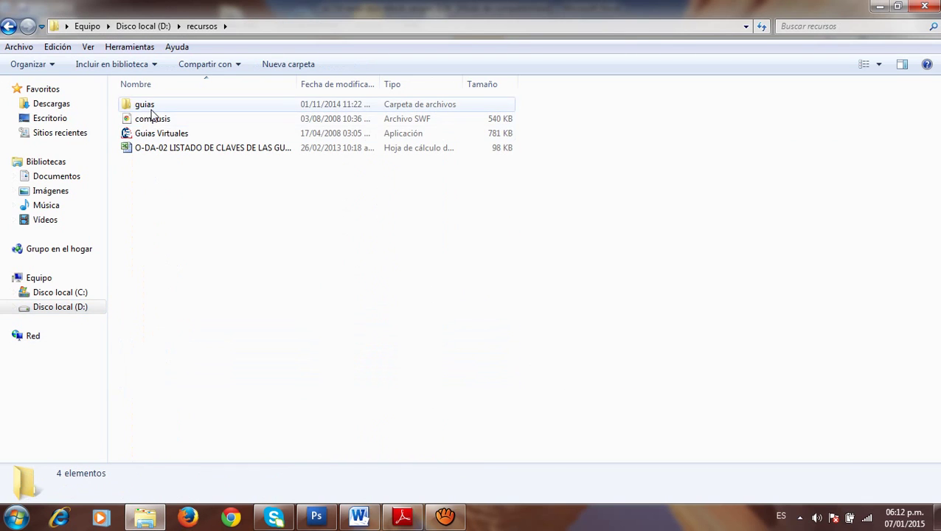
left_click(151, 109)
double_click(151, 110)
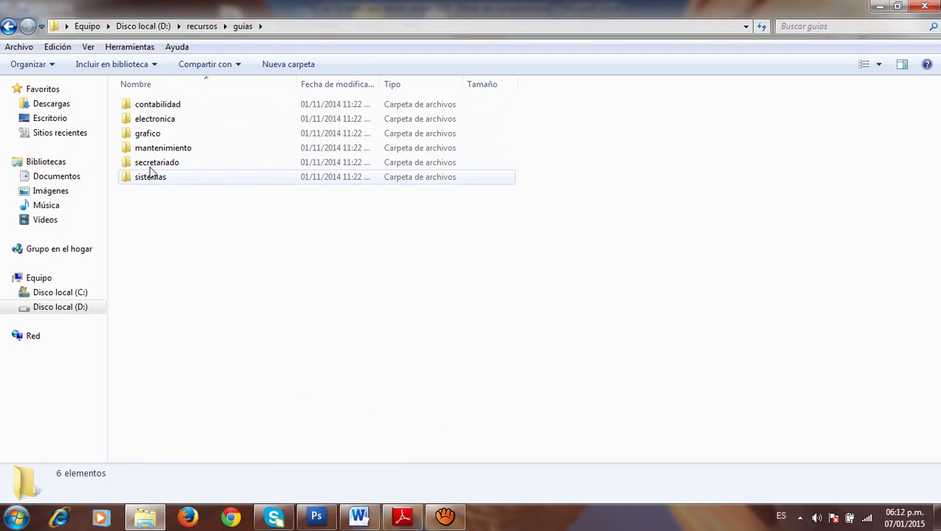
double_click(164, 136)
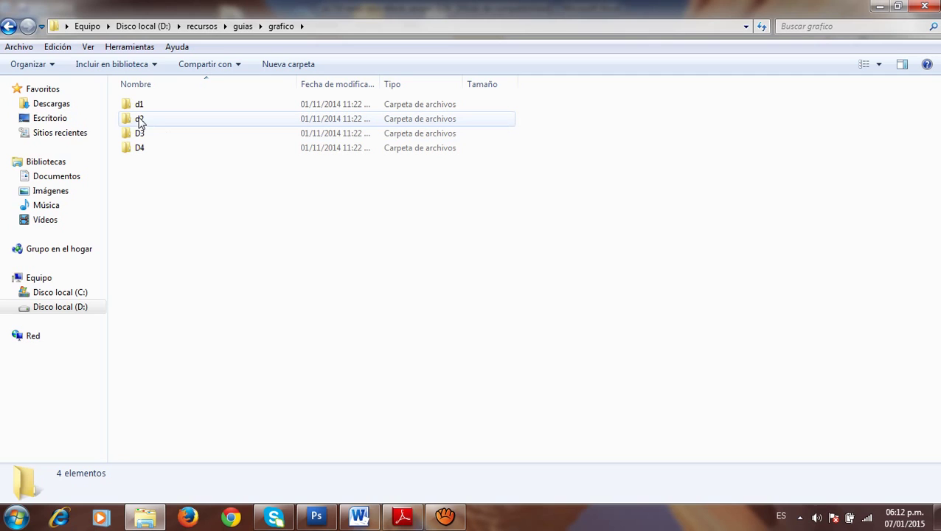
double_click(151, 121)
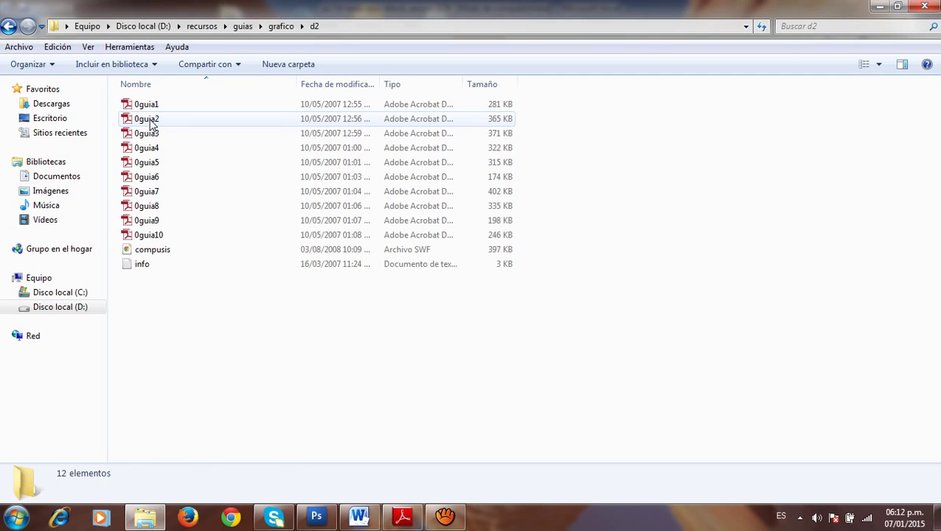
double_click(148, 192)
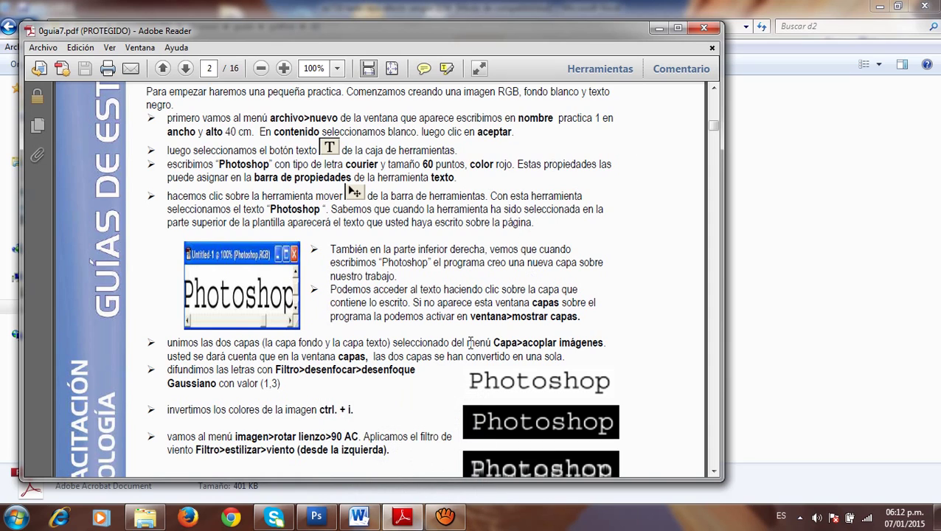
- Switch to Photoshop and set up a new document of 1000 by 1000 pixels at 80 pixels per inch
mouse_move(327, 522)
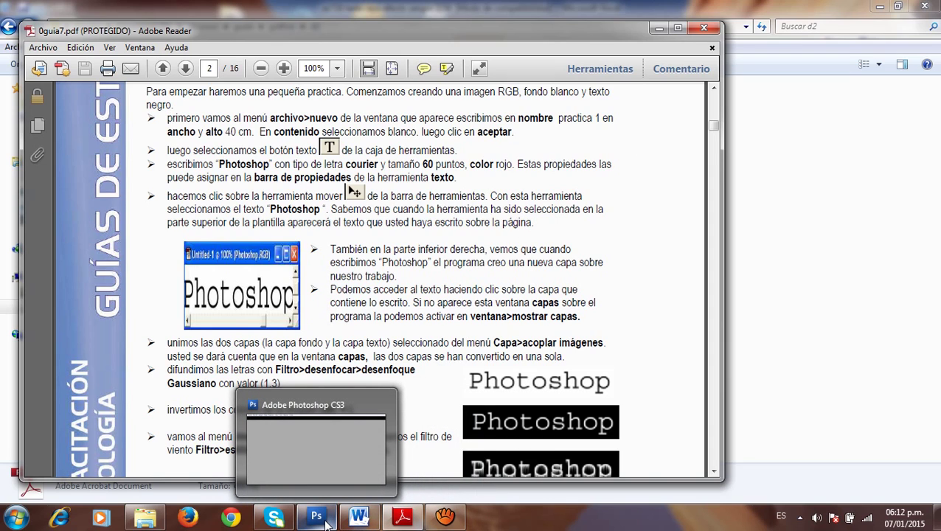
left_click(317, 518)
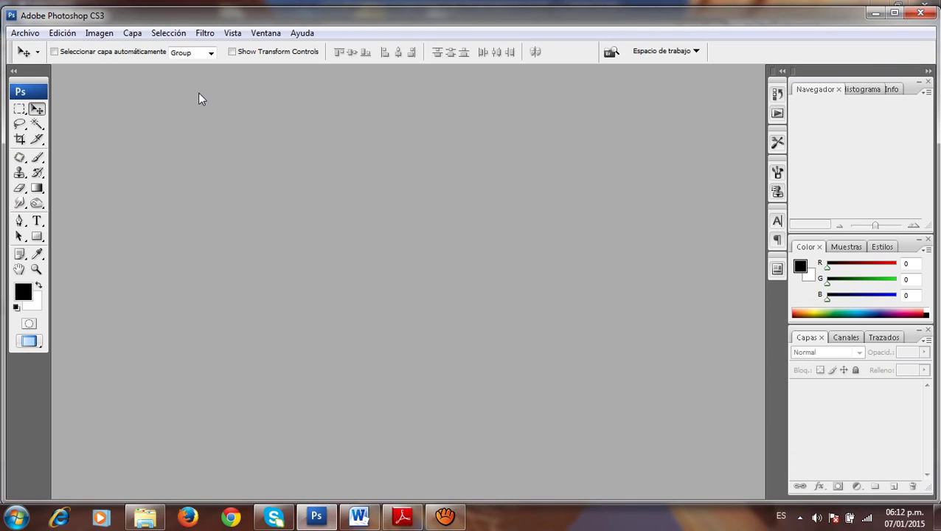
left_click(26, 33)
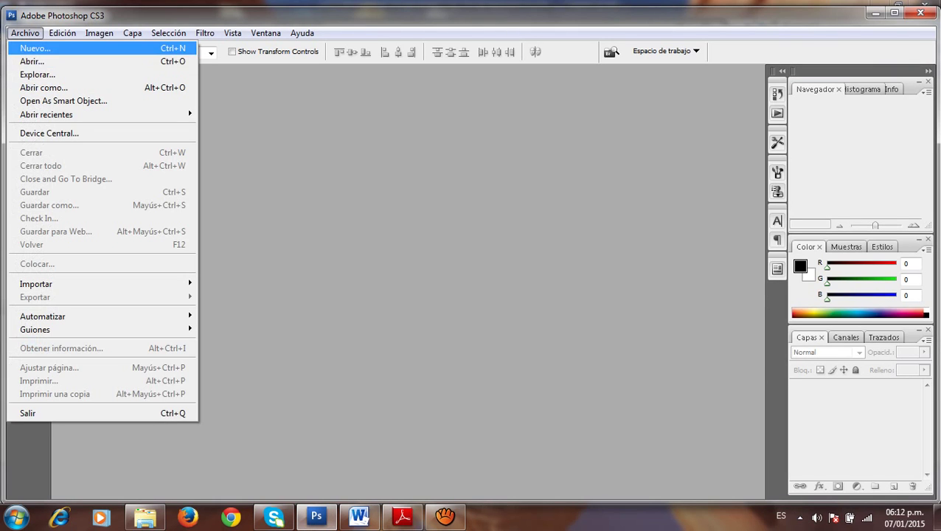
left_click(32, 48)
double_click(399, 181)
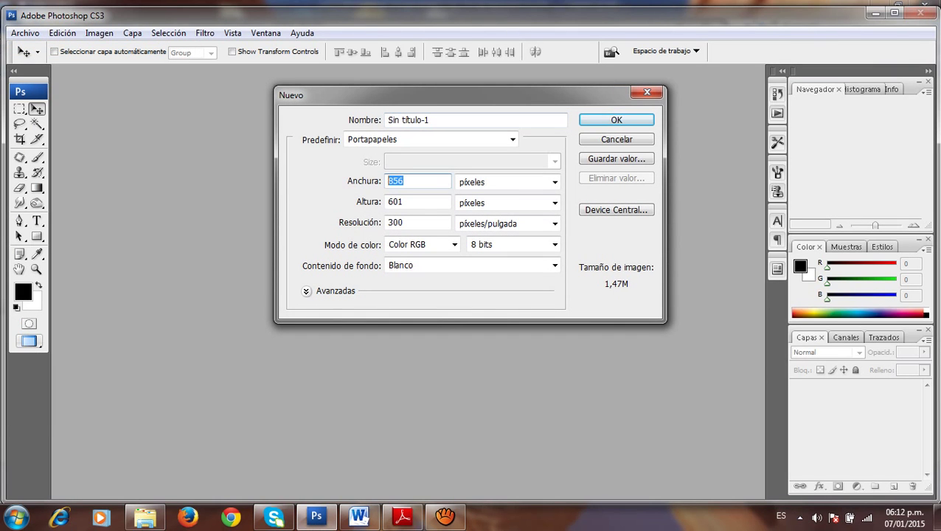
type("1000")
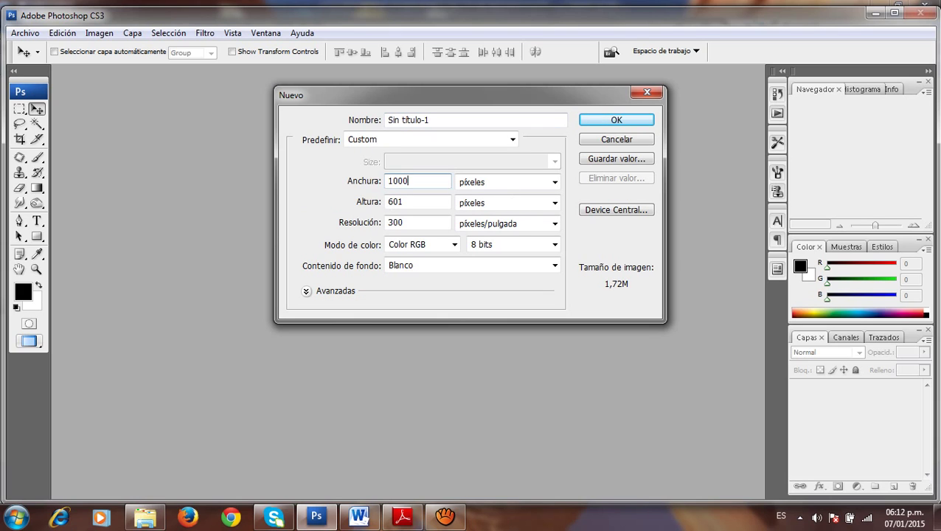
key("Tab")
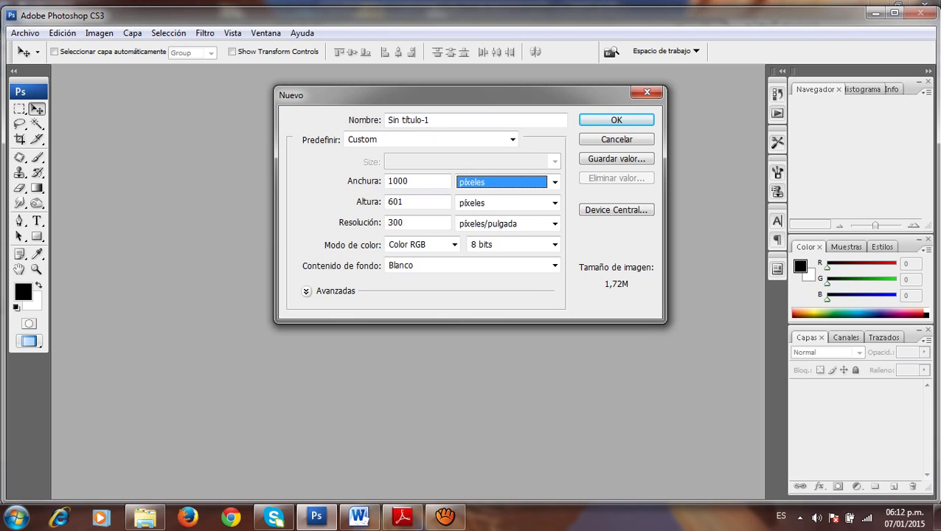
key("Tab")
type("1000")
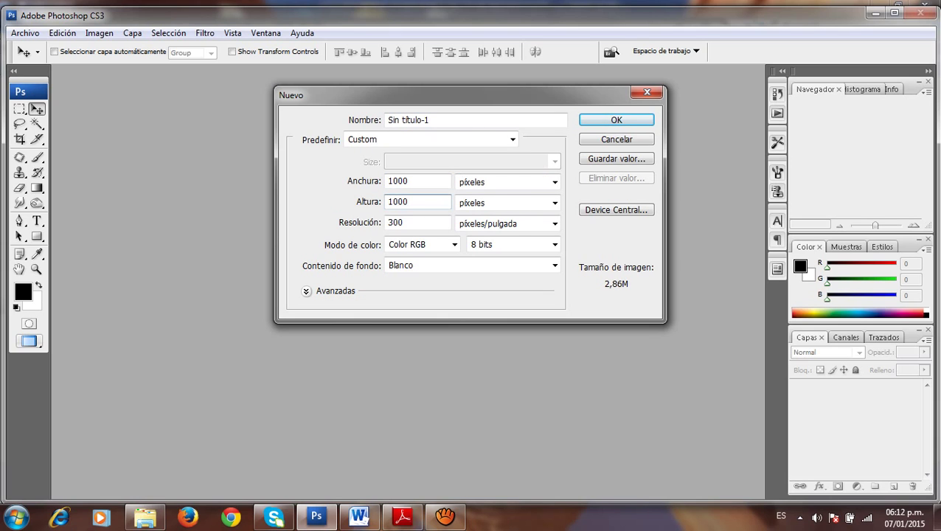
key("Tab")
type("80")
- Name the new document "texto en sangre" and create it
left_click_drag(429, 121, 385, 120)
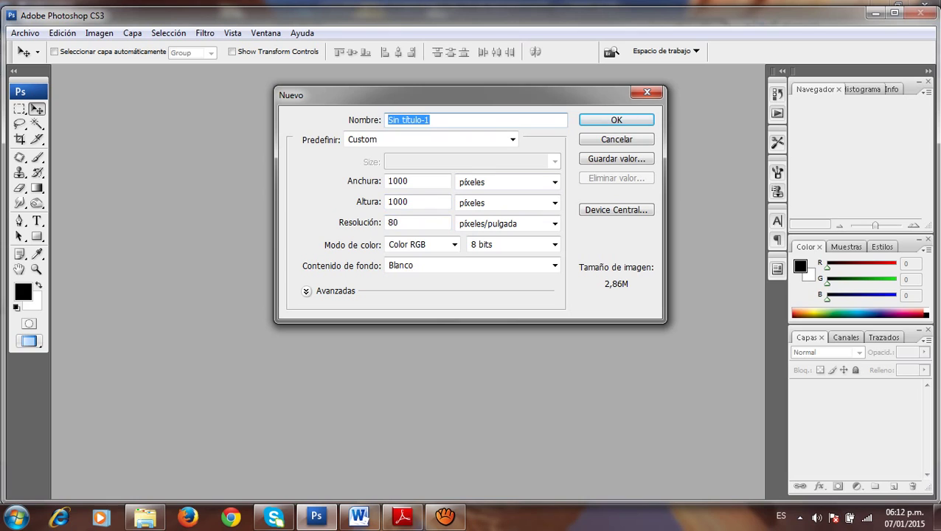
type("xto e")
key("BackSpace")
key("BackSpace")
key("BackSpace")
key("BackSpace")
type("texto en sangre")
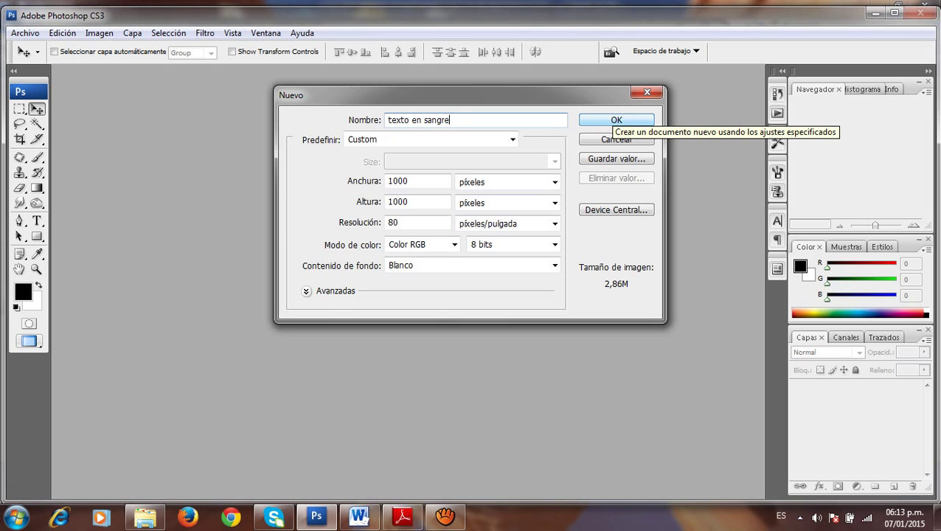
left_click(611, 121)
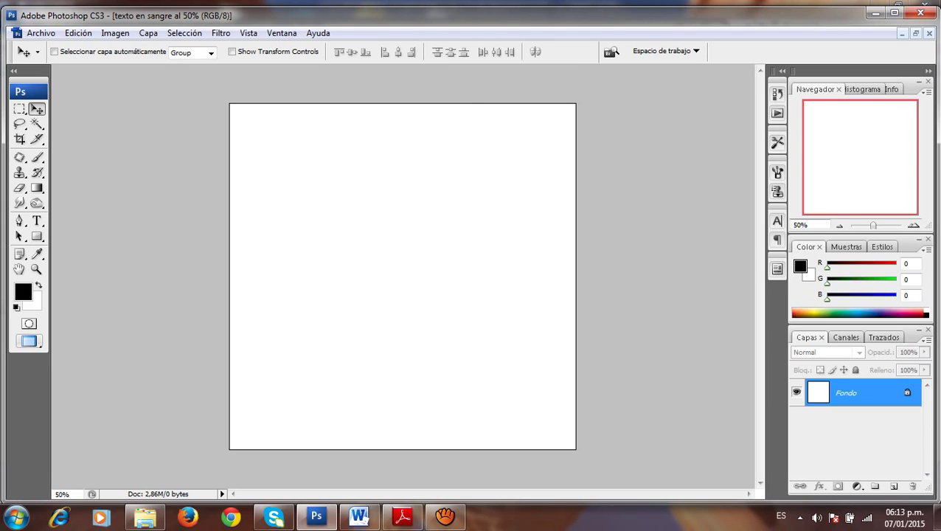
- Choose the Type tool and set the foreground colour to bright red, f30e0e
left_click(37, 220)
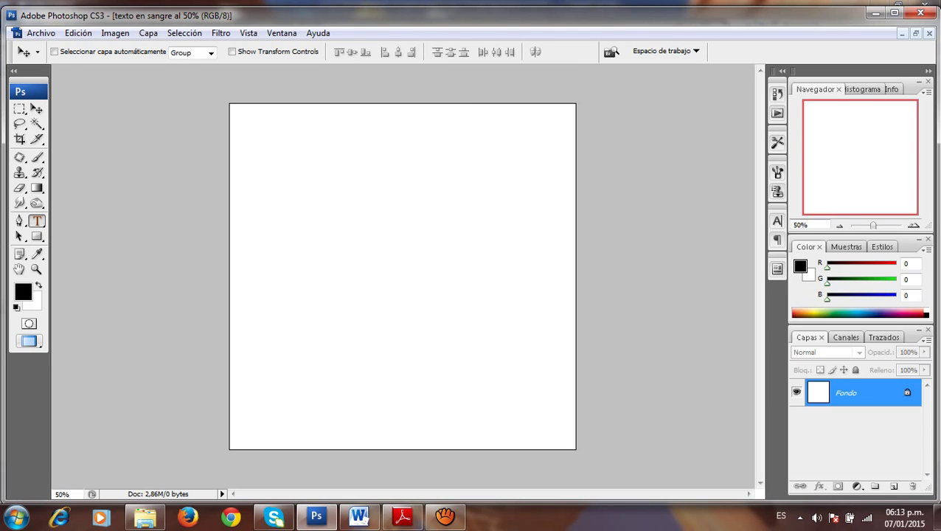
left_click(23, 292)
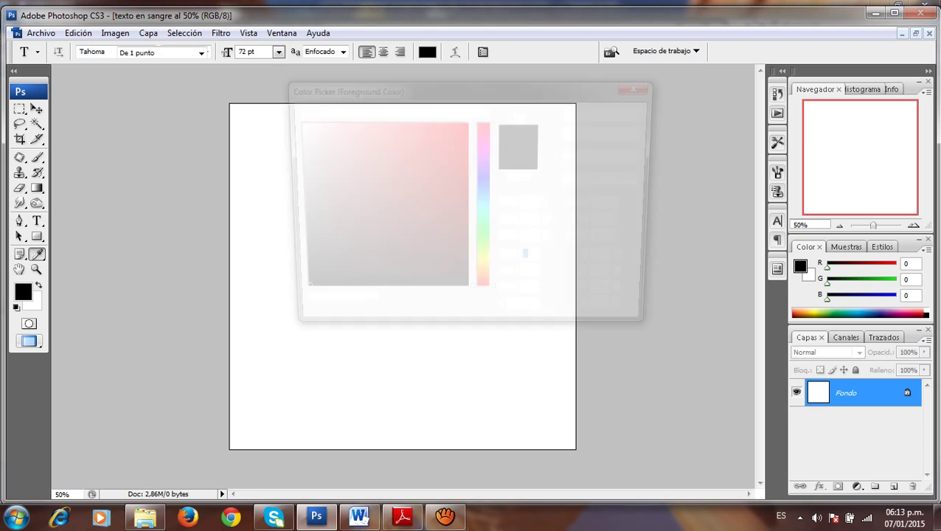
left_click(457, 130)
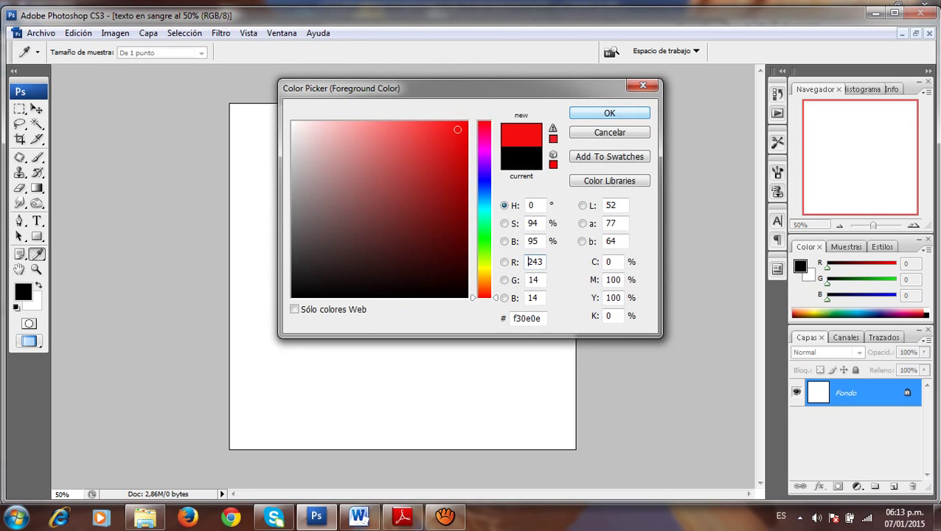
left_click(609, 112)
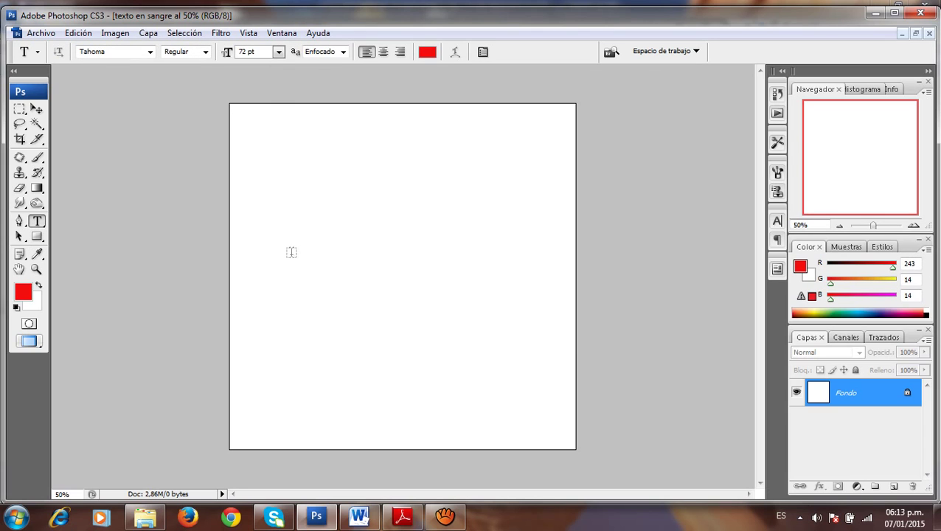
- Add the text "T E R R O R" on the canvas at 72 pt, with a space between the letters
left_click(278, 254)
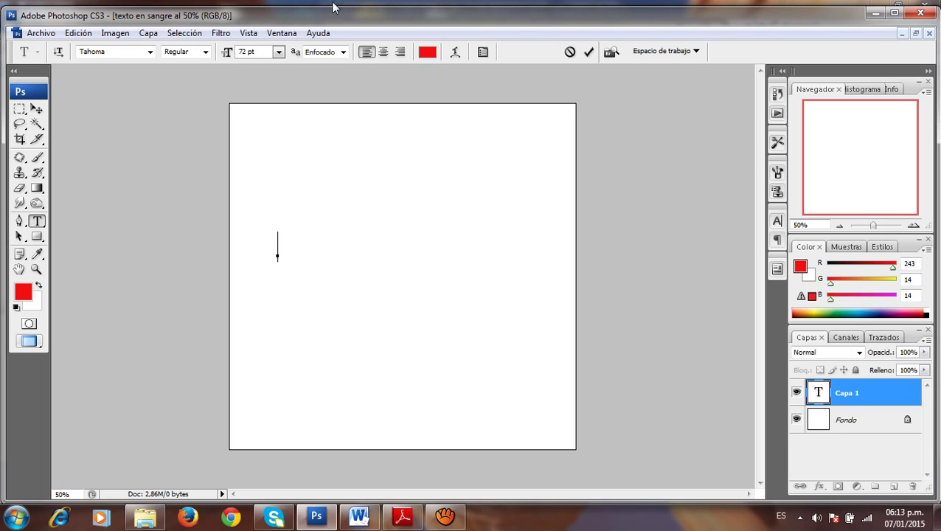
left_click(278, 51)
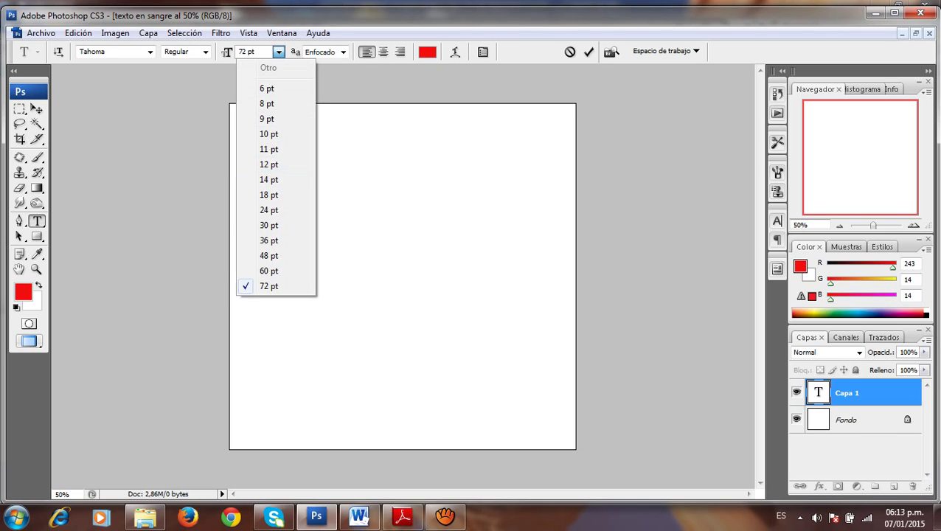
left_click(269, 286)
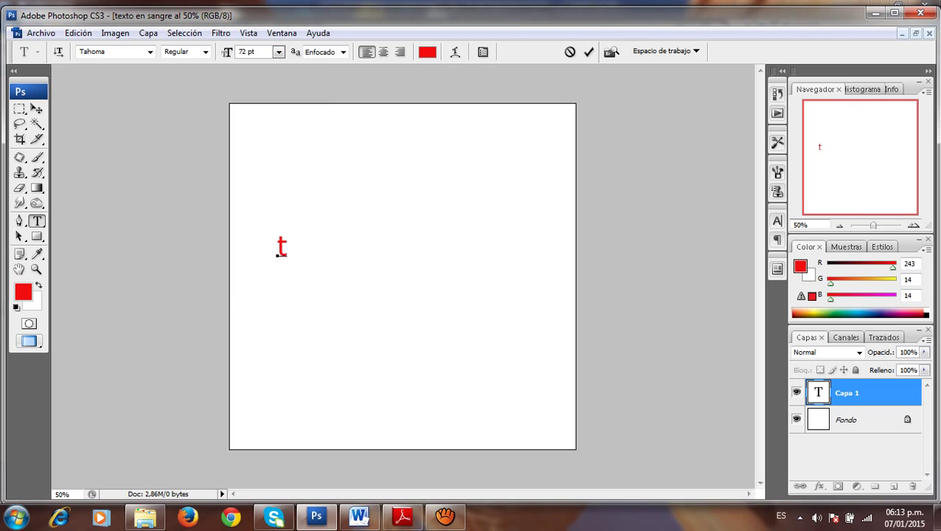
type("T E")
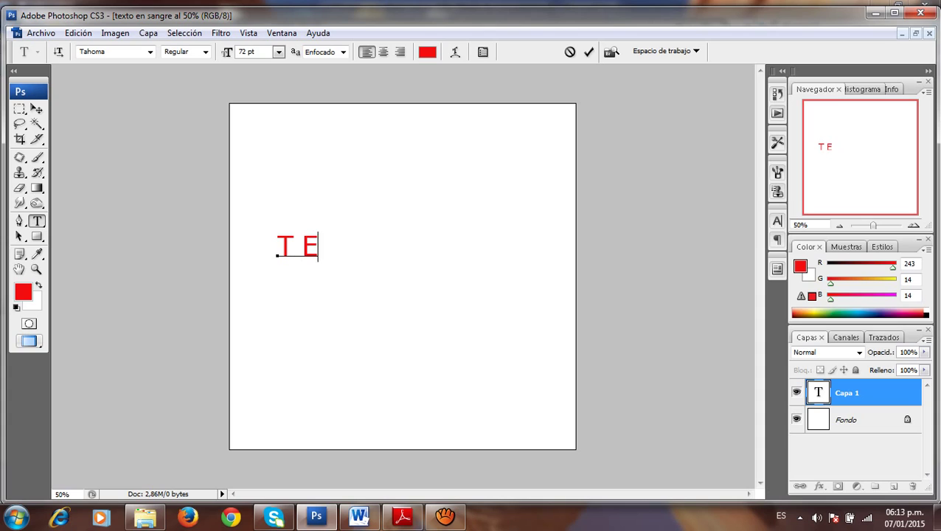
type(" R R O R")
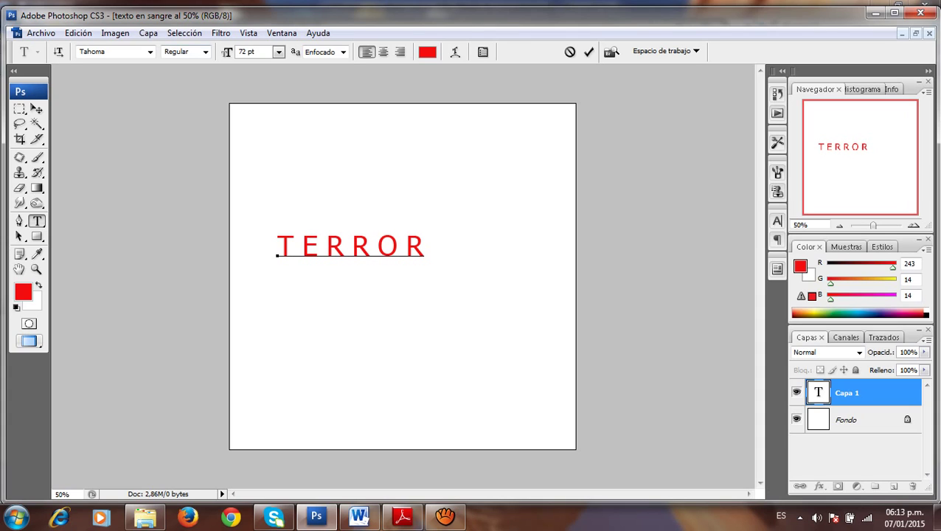
left_click(37, 109)
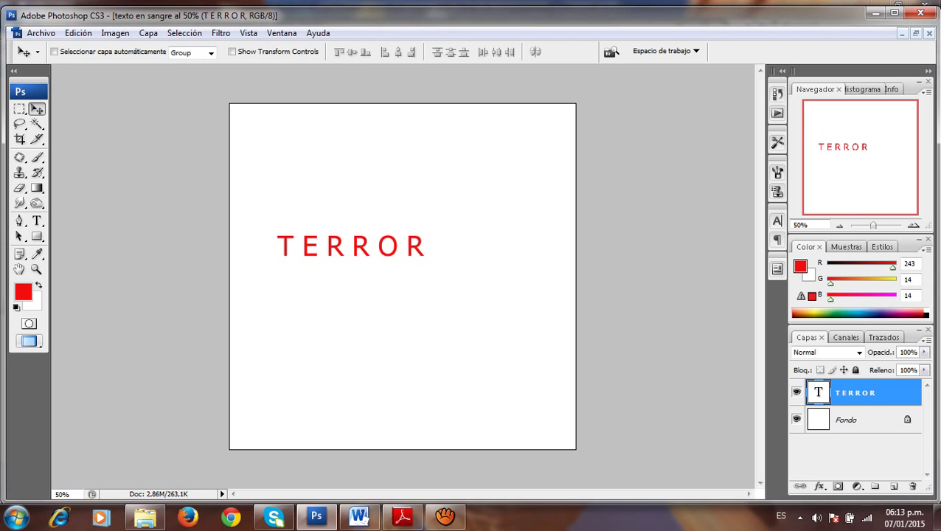
- Free-transform the TERROR text to about 202% width and 394% height so it nearly spans the canvas, and apply it
key("ctrl+t")
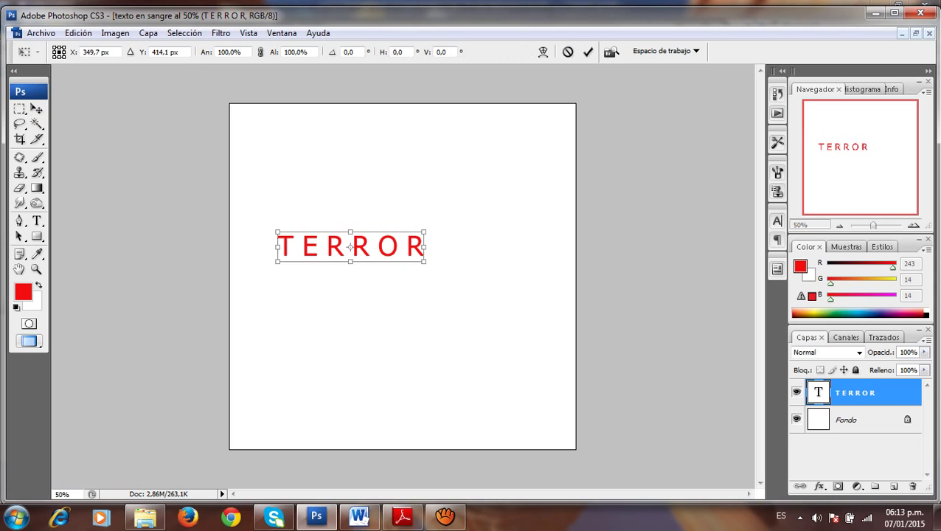
left_click_drag(424, 232, 515, 176)
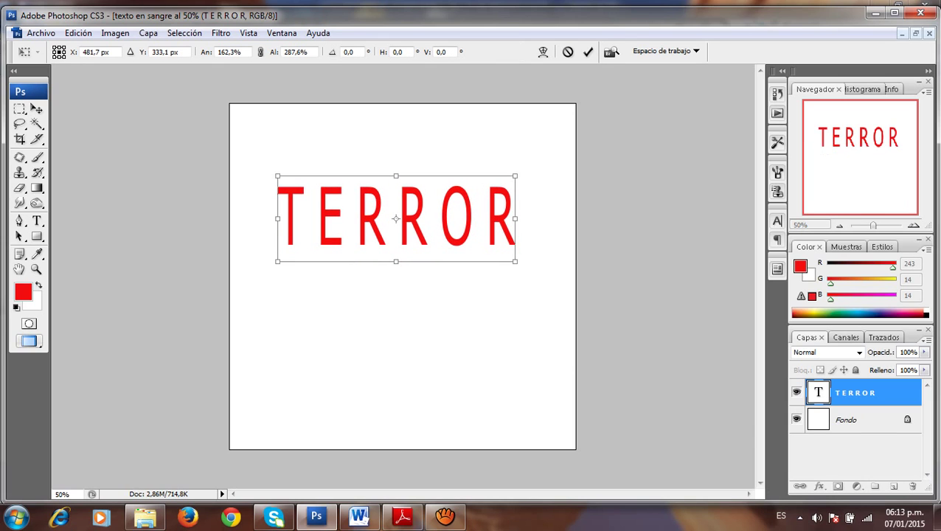
left_click_drag(278, 218, 250, 219)
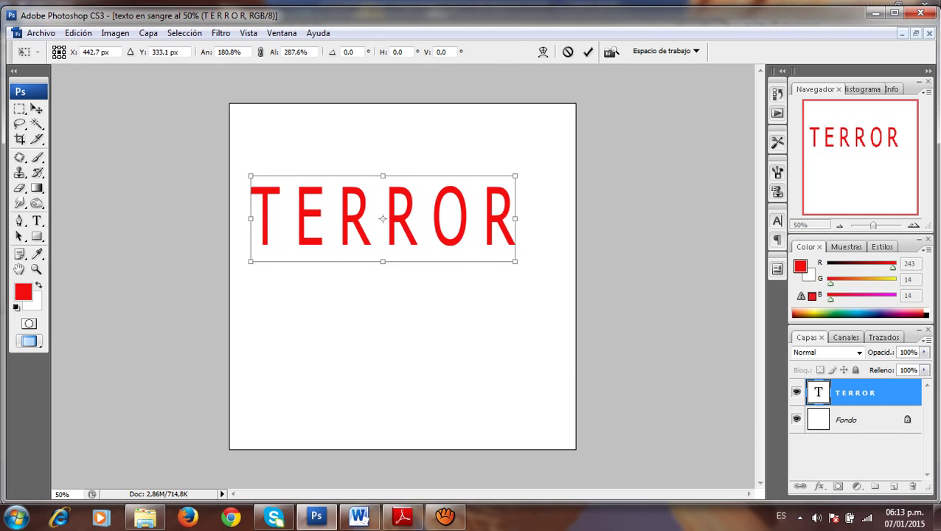
left_click_drag(515, 218, 546, 218)
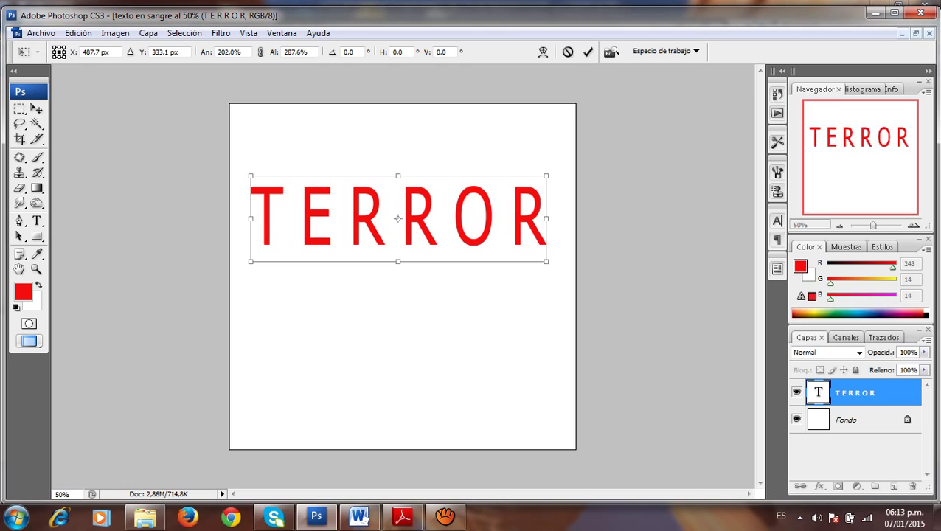
left_click_drag(398, 261, 398, 293)
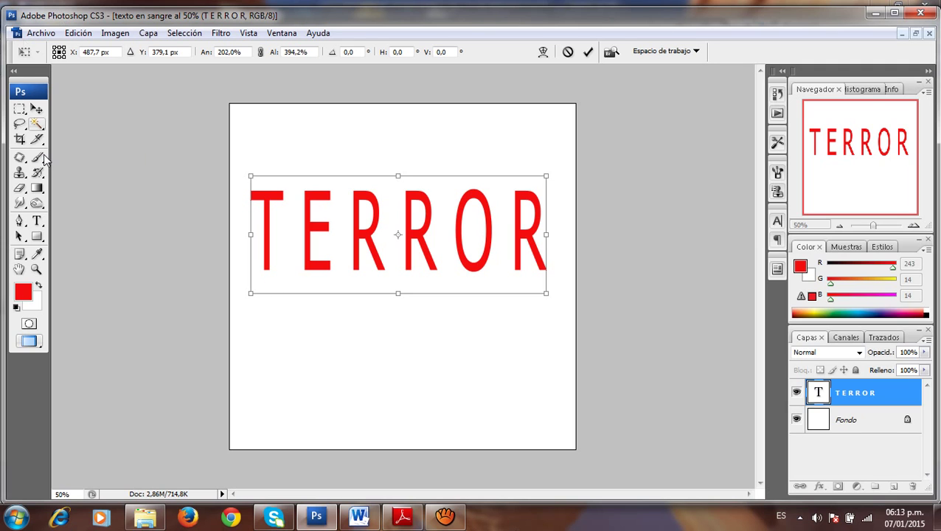
left_click(36, 108)
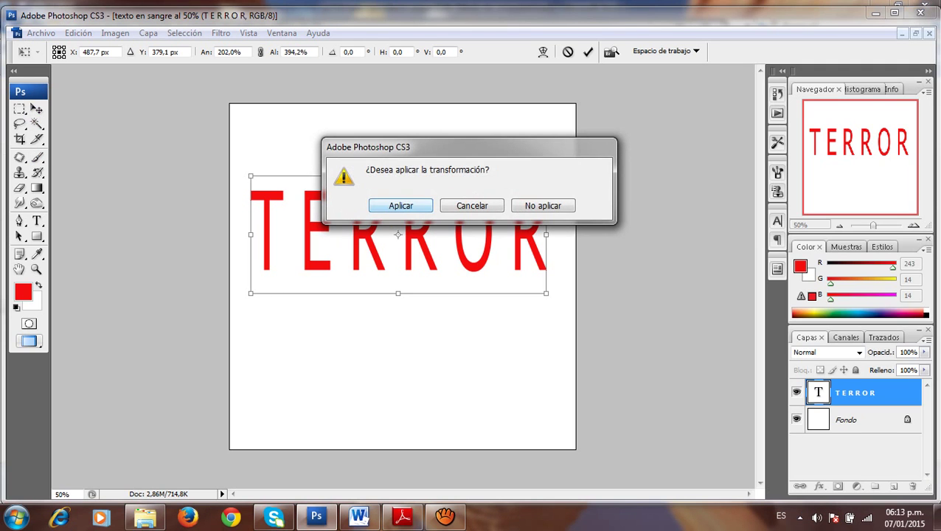
key("Return")
- Consult the exercise instructions in the 0guia7 PDF and return to Photoshop
left_click(402, 517)
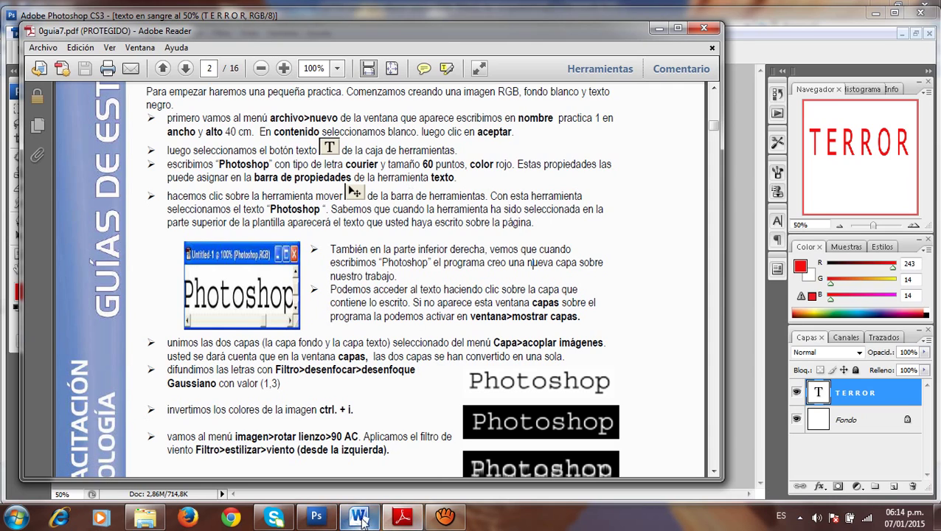
left_click(316, 516)
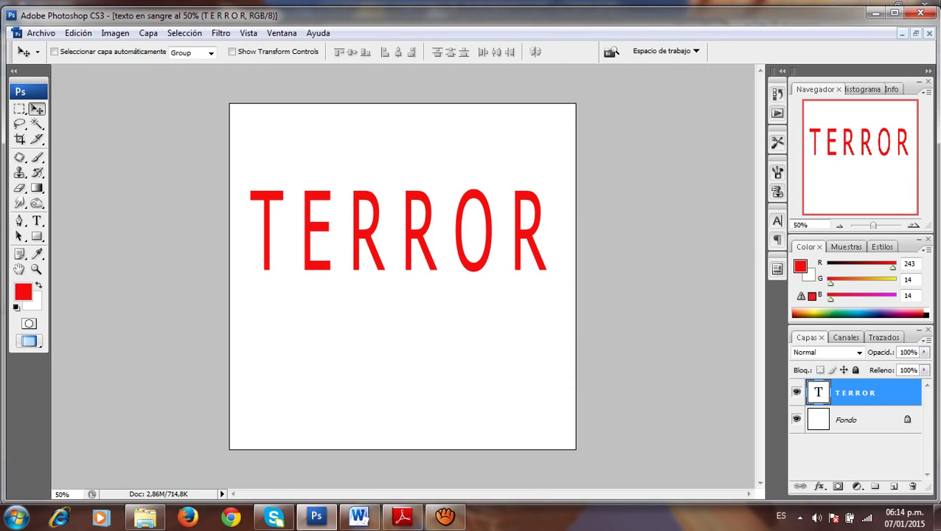
- Flatten the TERROR text into the background and apply a Gaussian Blur with a radius of 3 pixels
left_click(148, 32)
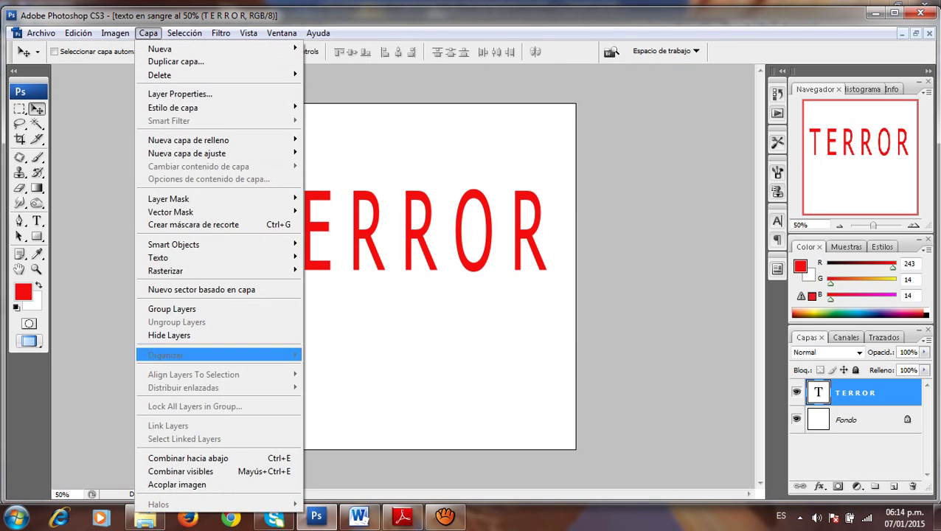
left_click(177, 485)
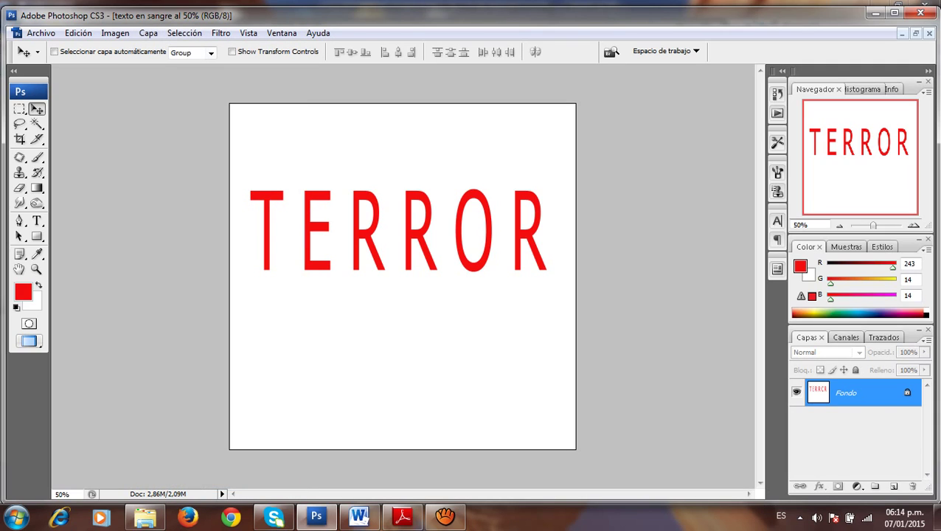
left_click(221, 32)
mouse_move(241, 186)
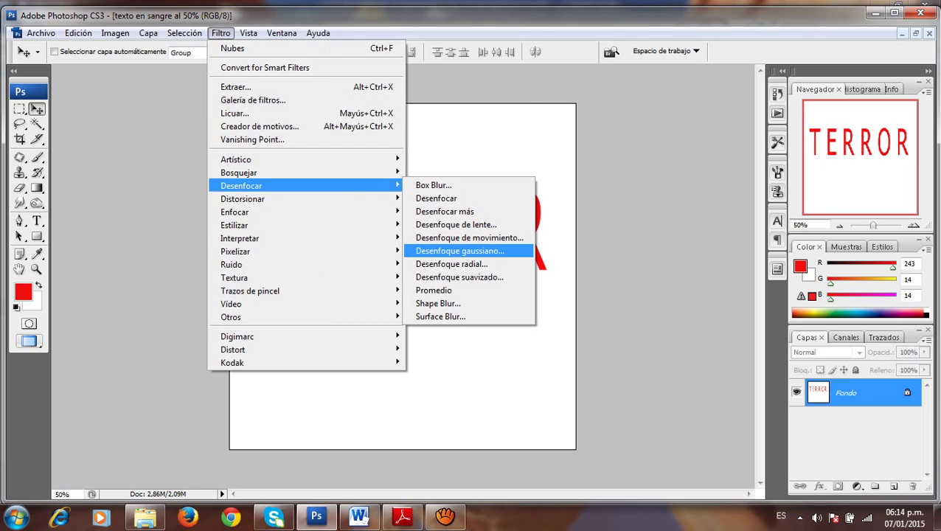
left_click(459, 250)
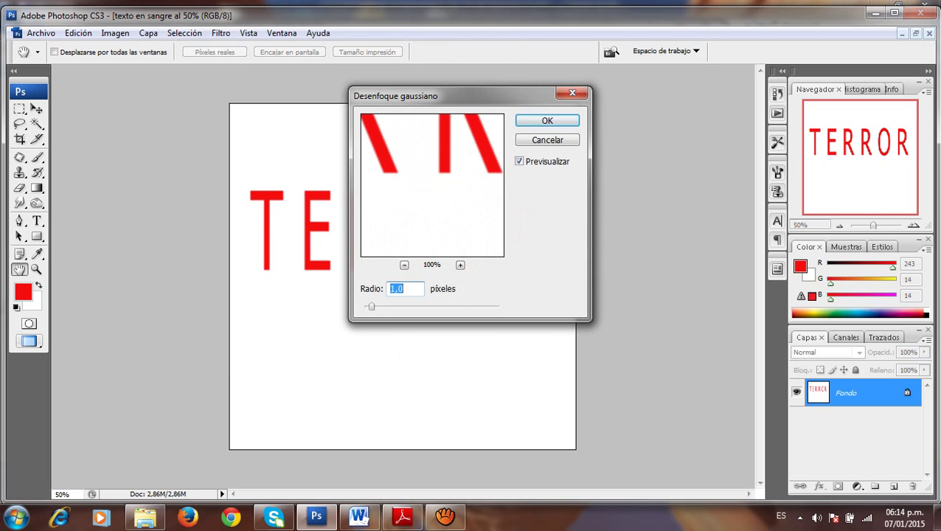
left_click(405, 289)
type("3")
key("Return")
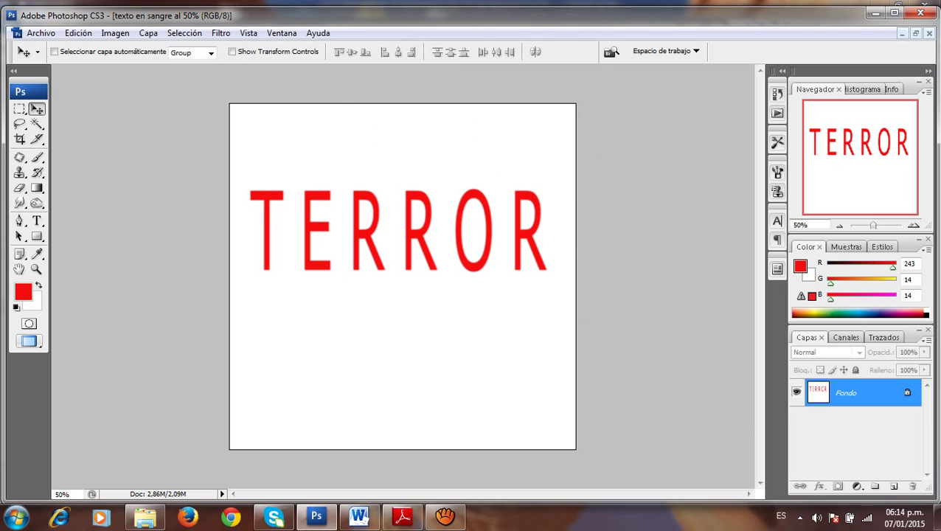
- Consult the 0guia7 PDF in Adobe Reader, return to Photoshop and invert the image's colours
left_click(402, 517)
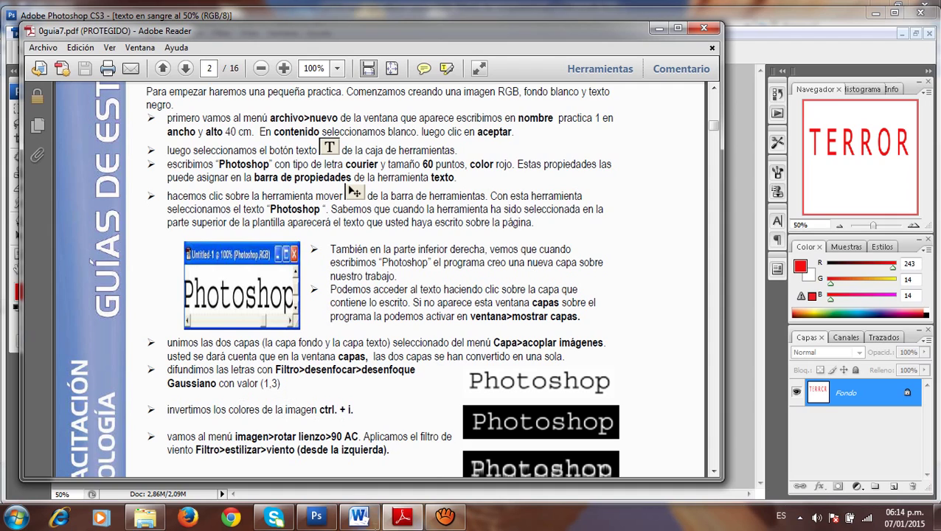
mouse_move(403, 525)
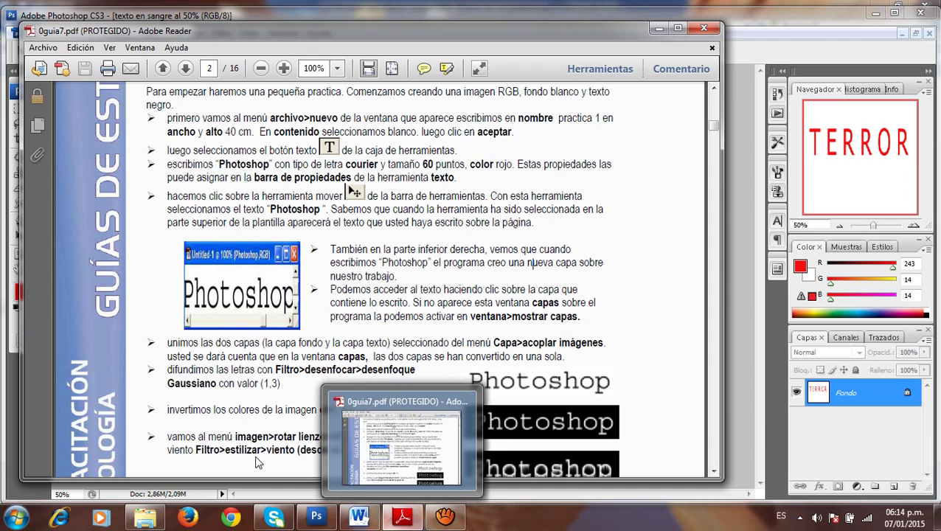
mouse_move(359, 522)
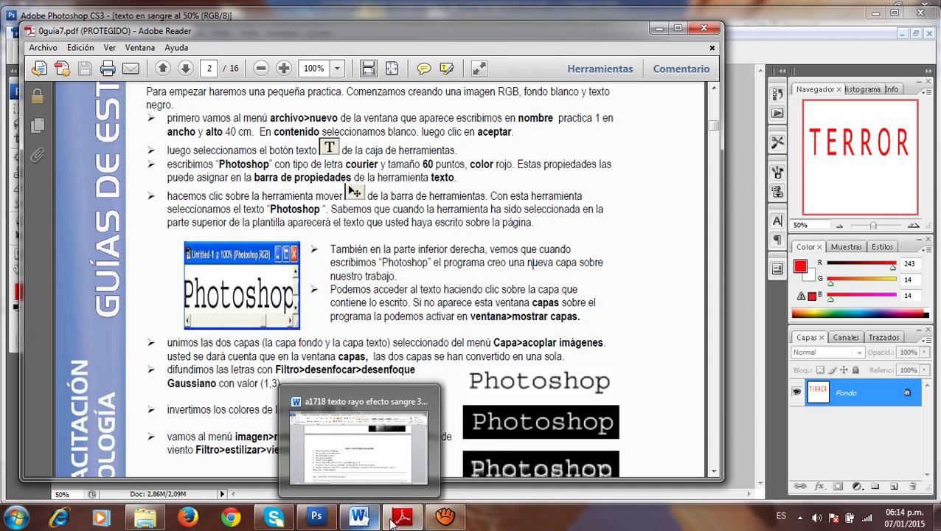
left_click(316, 516)
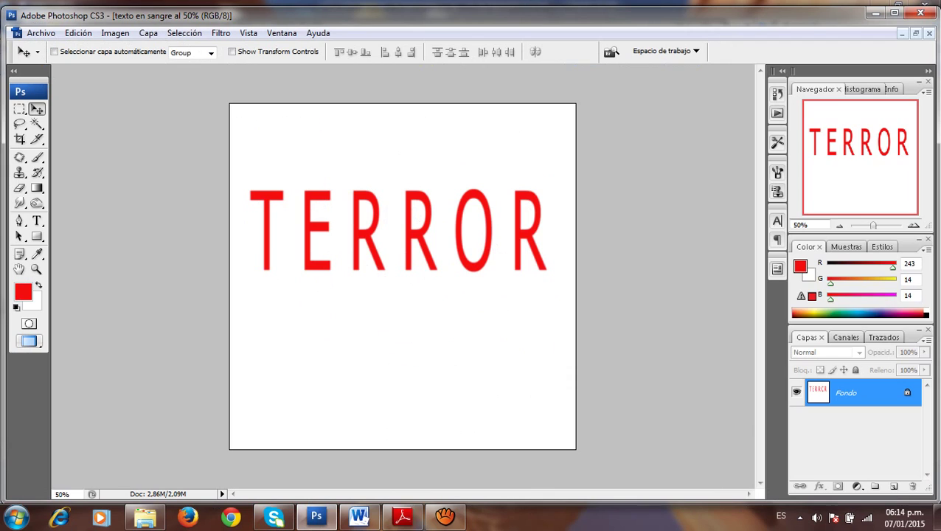
key("ctrl+i")
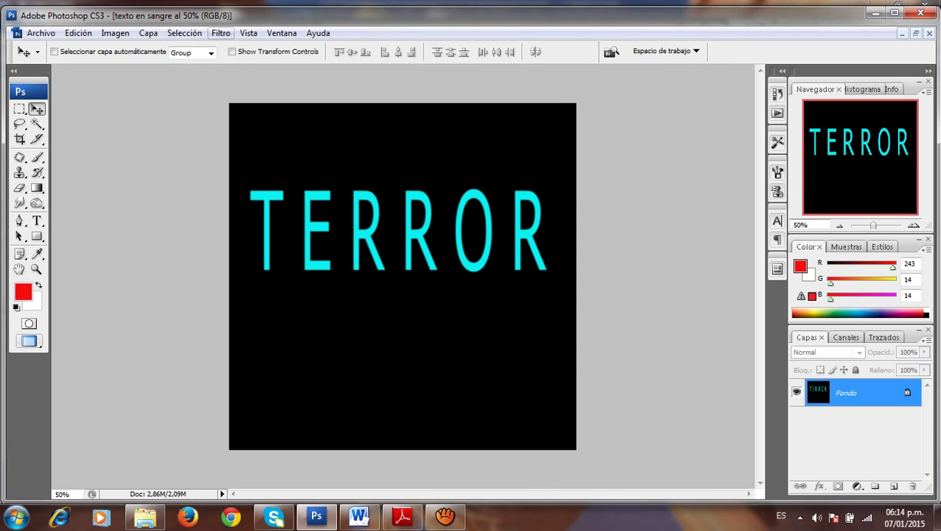
- Rotate the canvas 90° clockwise (90° AC)
left_click(115, 32)
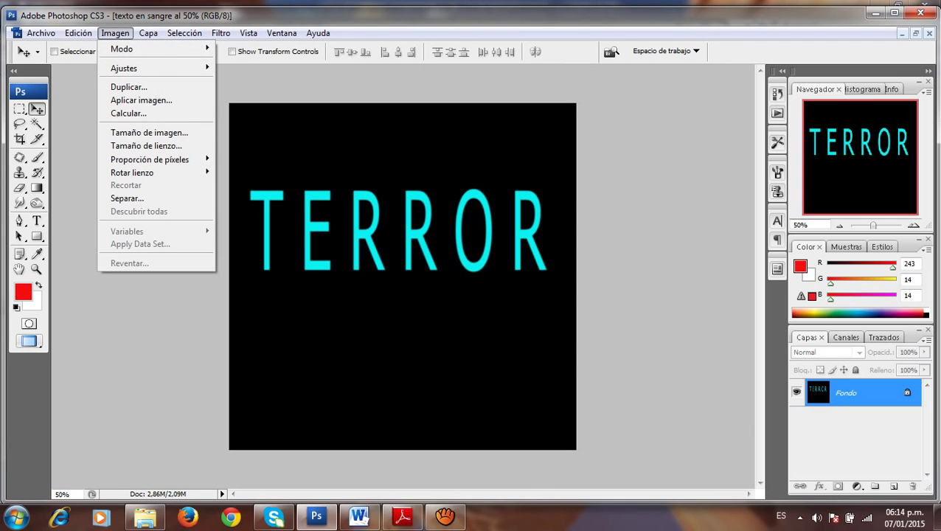
mouse_move(132, 172)
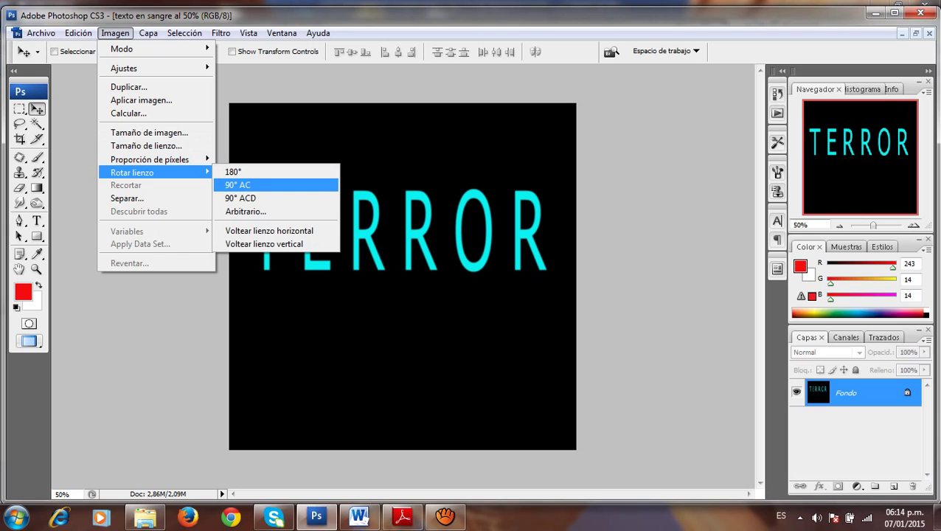
left_click(238, 185)
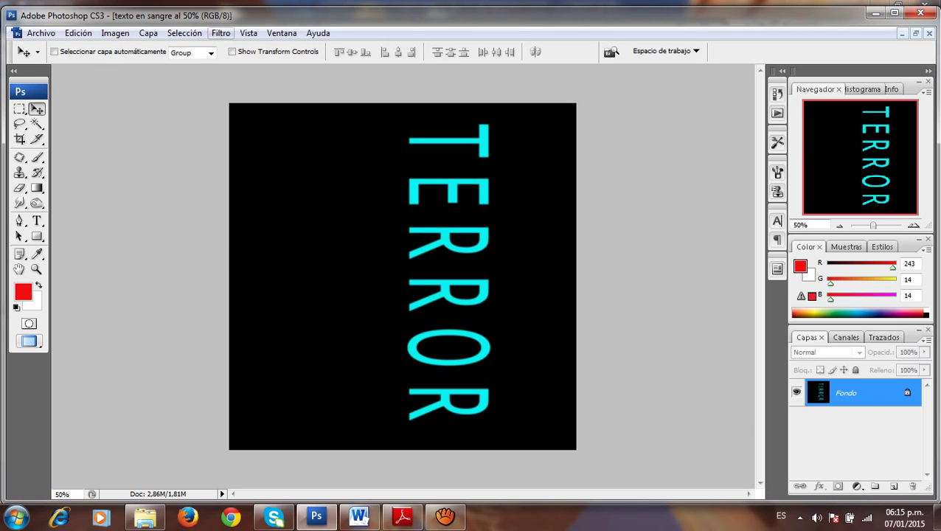
- Apply the Wind filter (Viento) to the rotated text with the Viento method and direction from the right
left_click(221, 33)
mouse_move(310, 239)
mouse_move(234, 225)
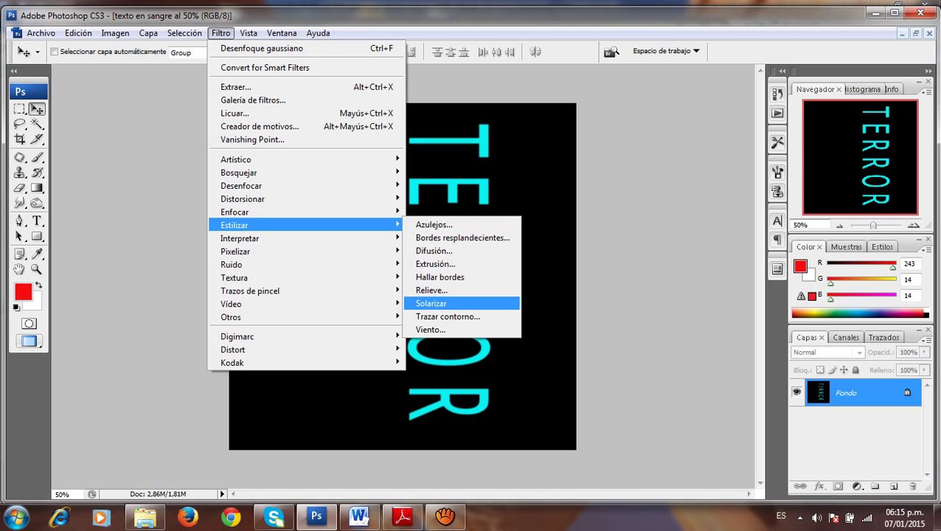
left_click(430, 329)
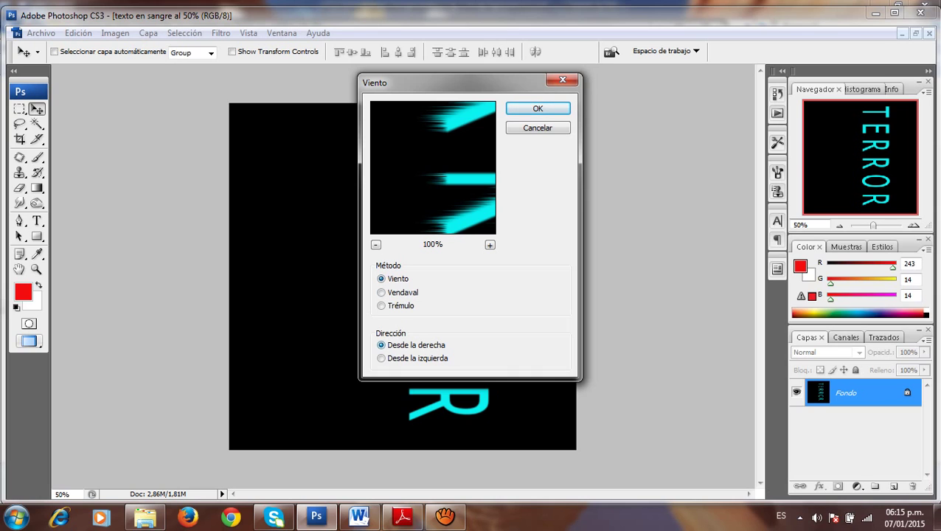
key("Return")
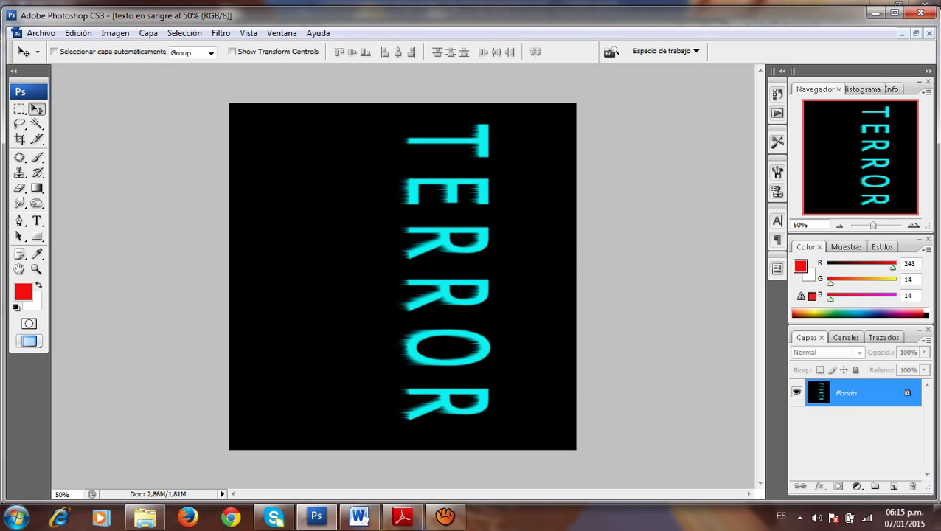
- Rotate the canvas 90° counterclockwise (90° ACD) so the text reads horizontally
left_click(115, 34)
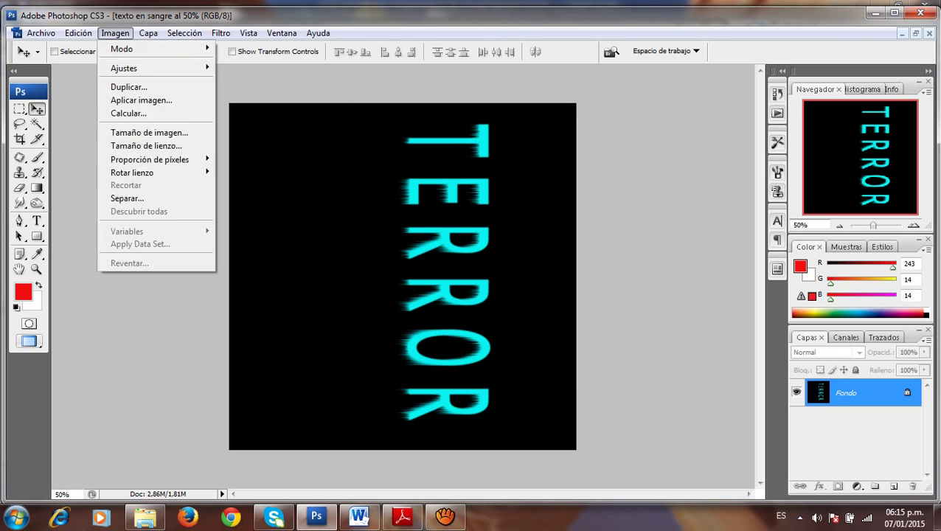
mouse_move(133, 172)
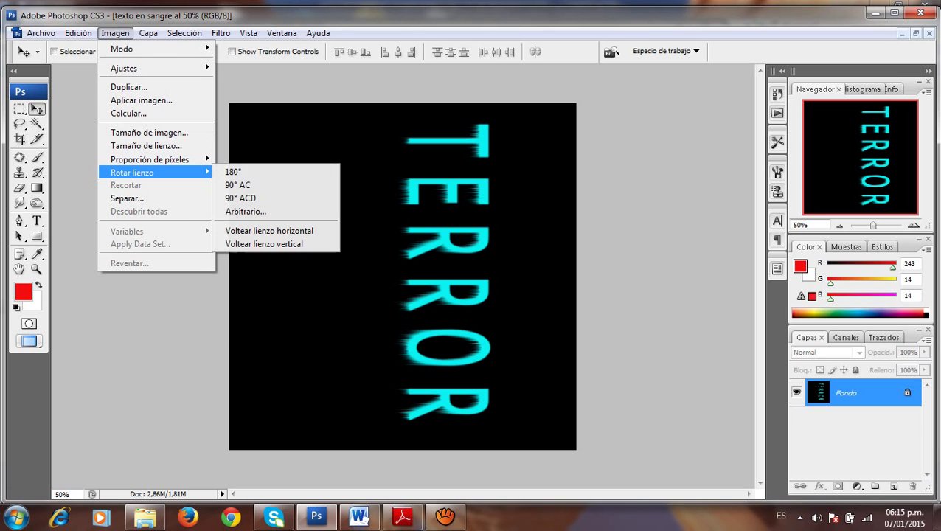
left_click(241, 198)
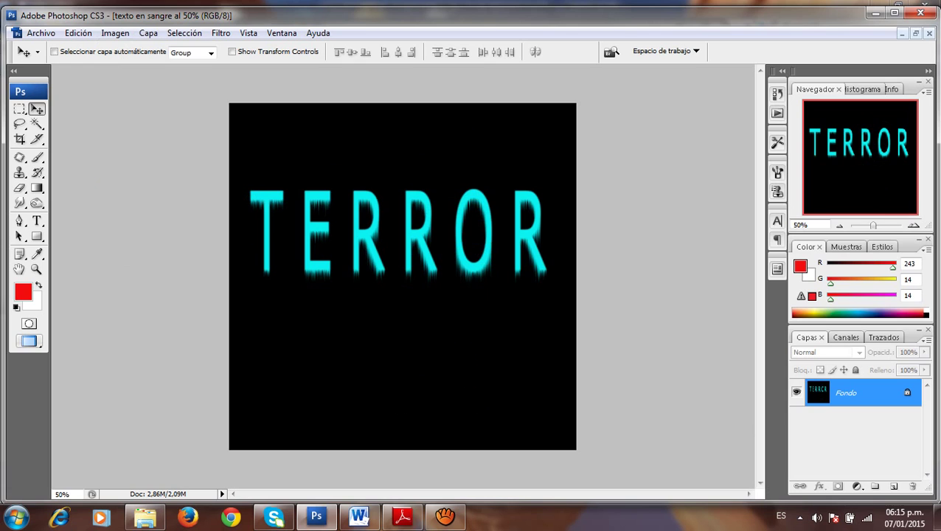
- Check the following instructions in the 0guia7 PDF, return to Photoshop and apply the Solarize filter (Solarizar) to the text
left_click(402, 516)
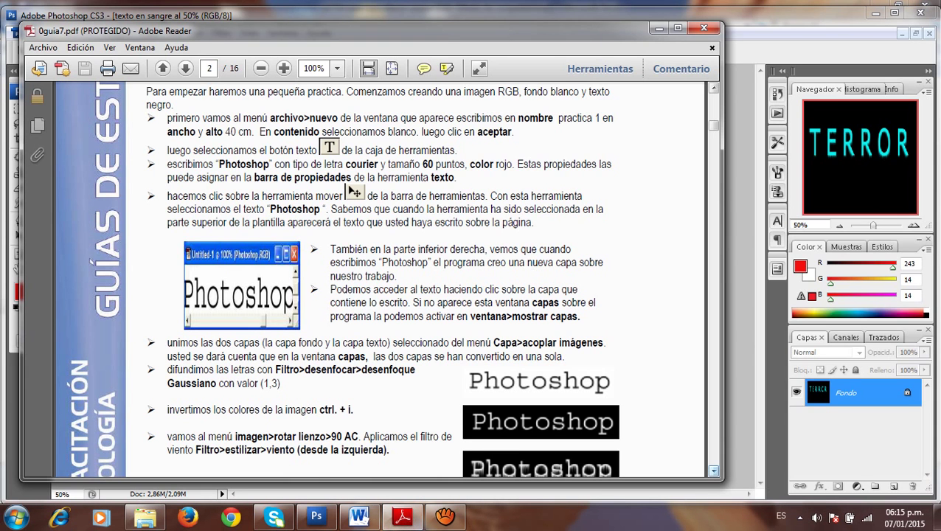
left_click(714, 472)
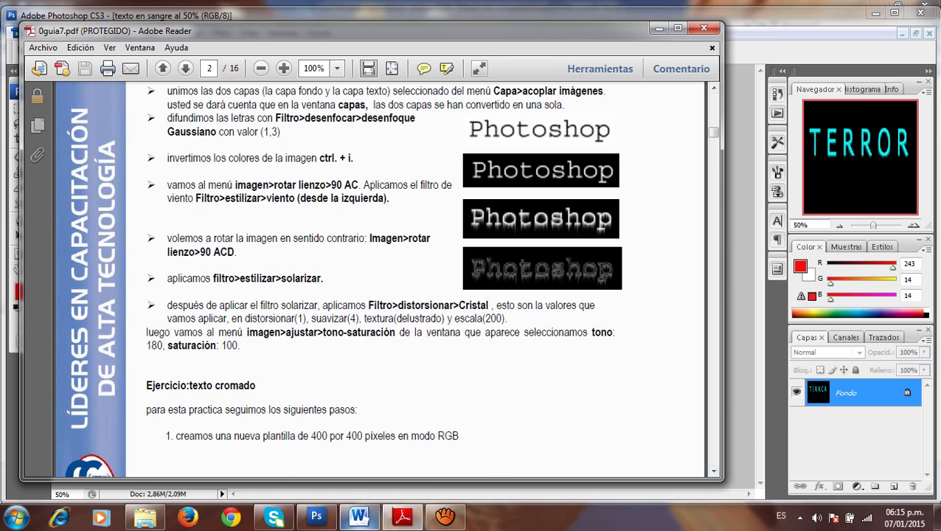
left_click(316, 516)
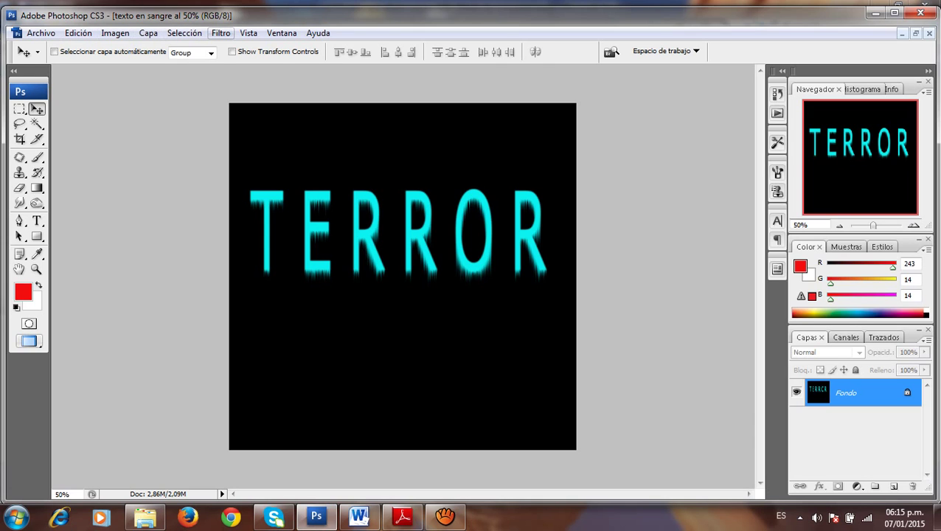
left_click(221, 33)
mouse_move(236, 264)
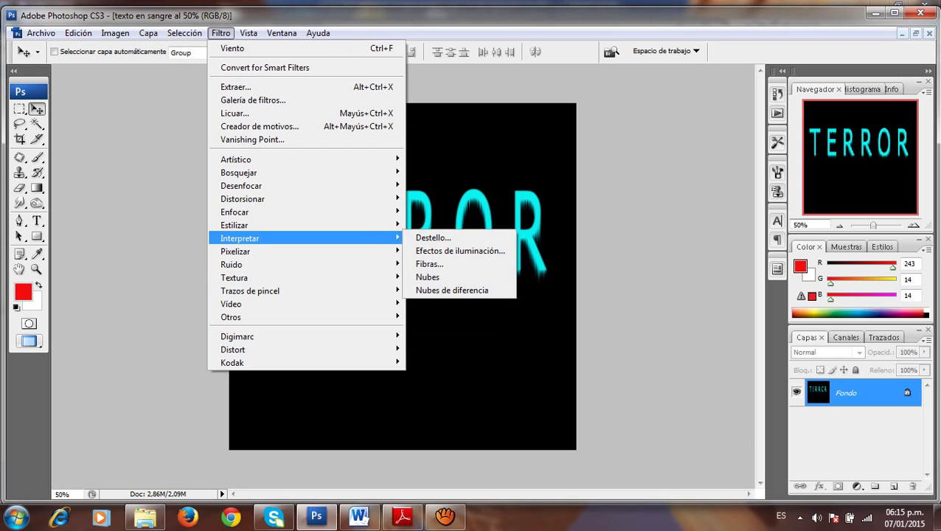
mouse_move(234, 225)
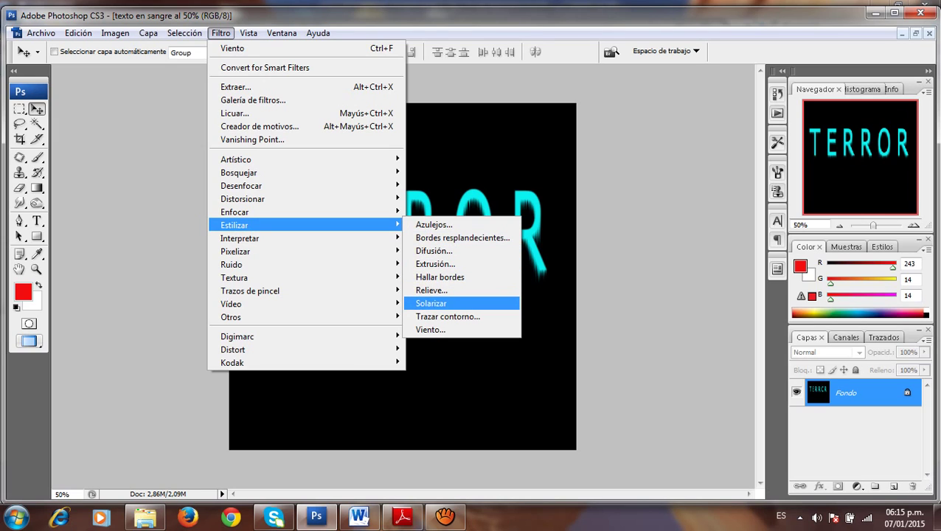
left_click(431, 303)
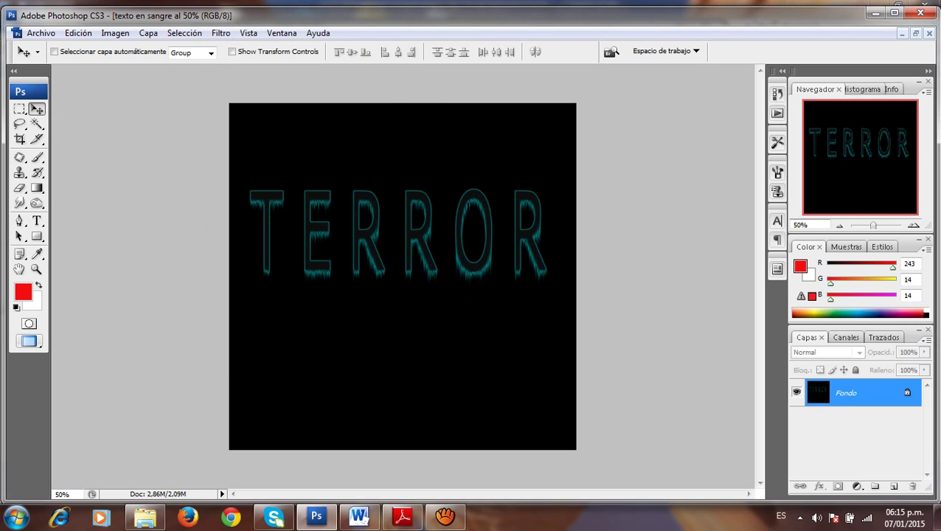
- Open the Glass distortion filter (Cristal) in Photoshop, consulting the 0guia7 PDF before and after for the filter and its values
left_click(402, 516)
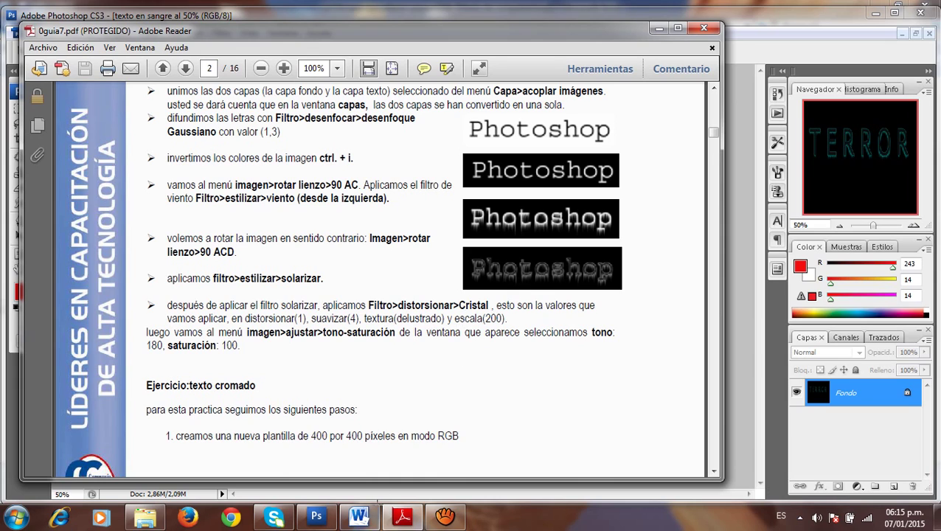
left_click(322, 518)
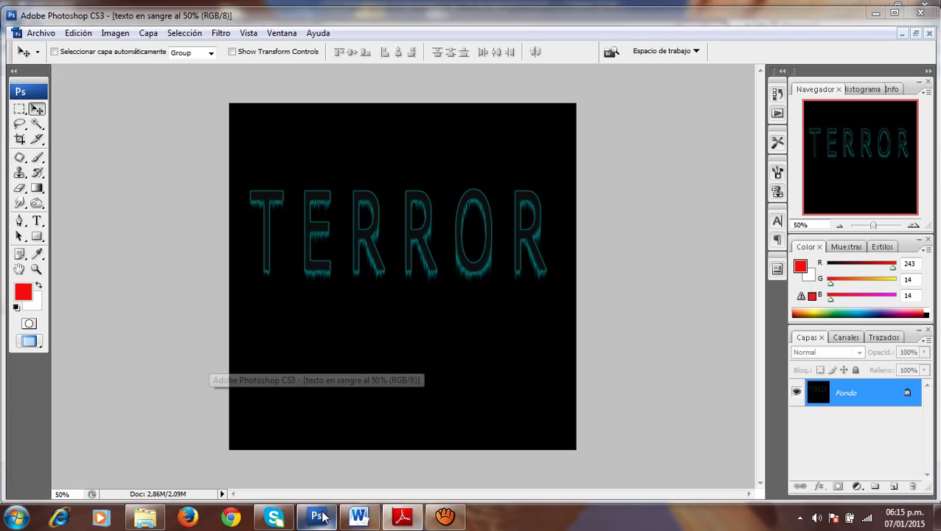
left_click(221, 33)
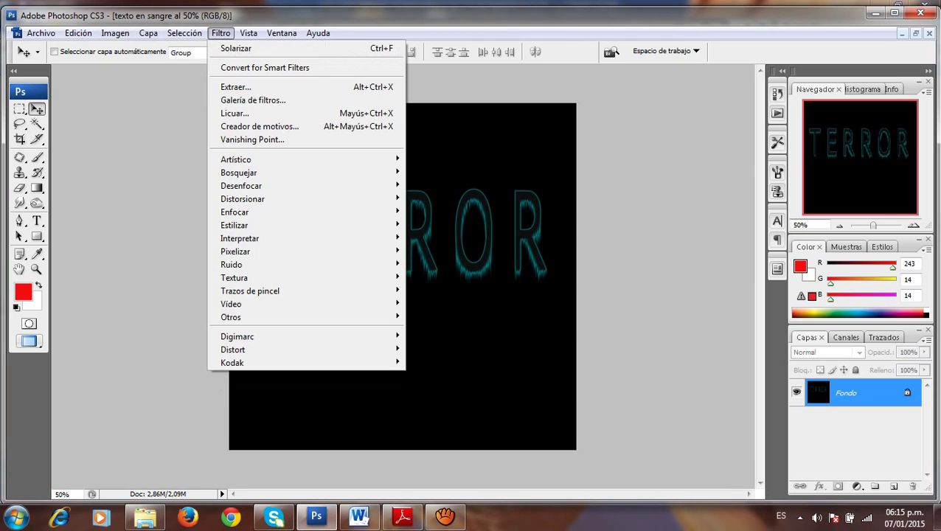
mouse_move(242, 199)
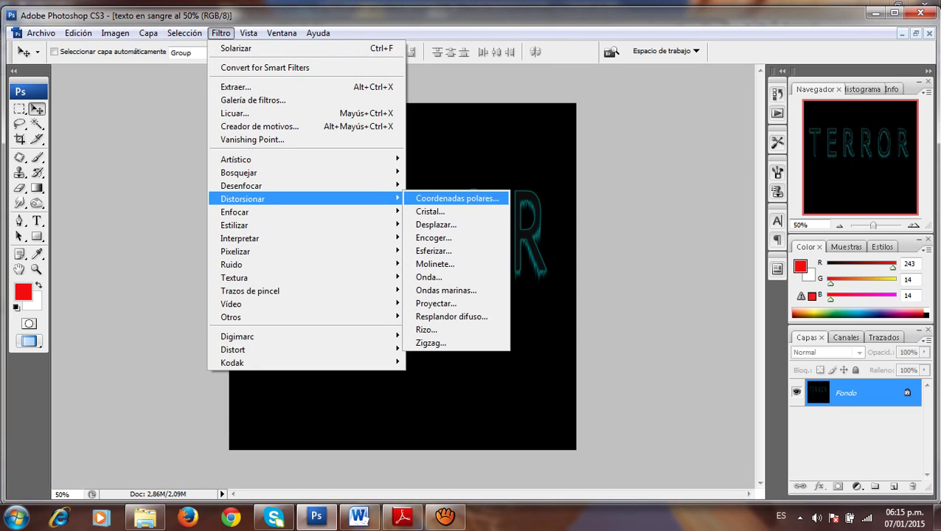
left_click(431, 211)
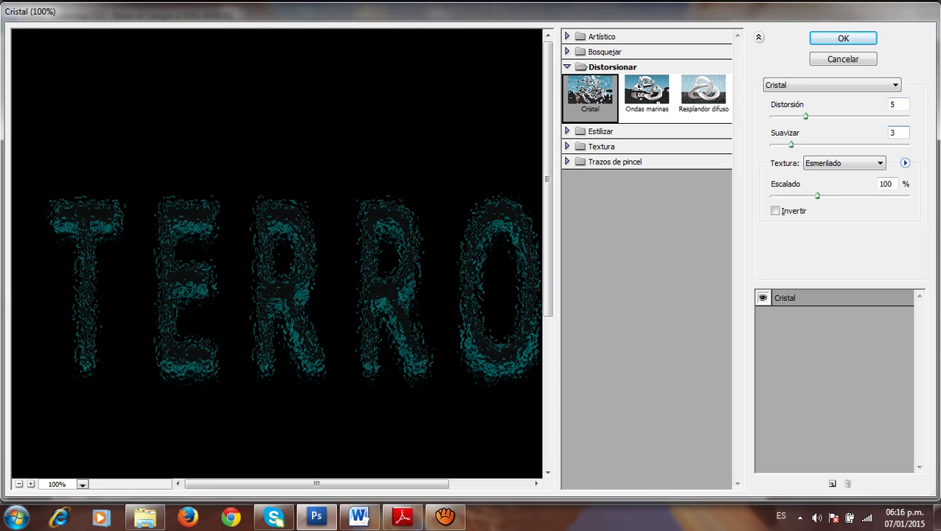
left_click(402, 516)
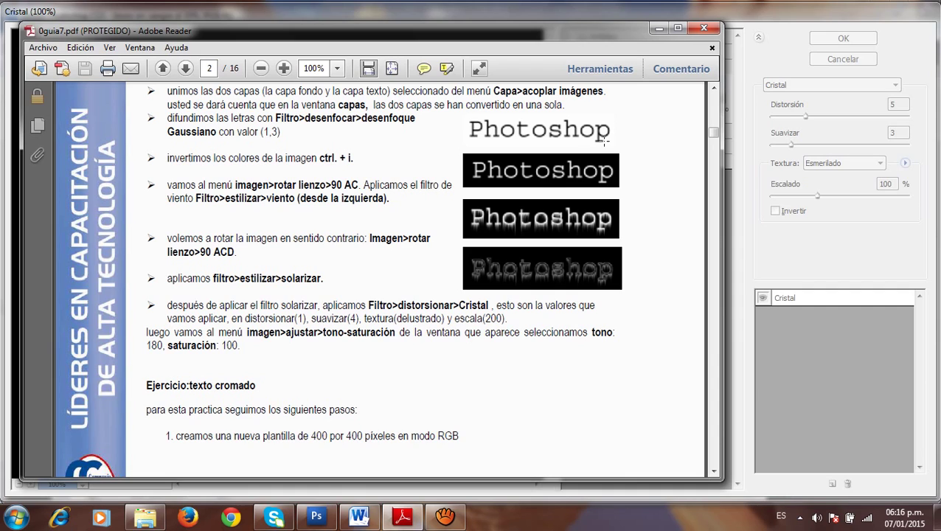
left_click(660, 29)
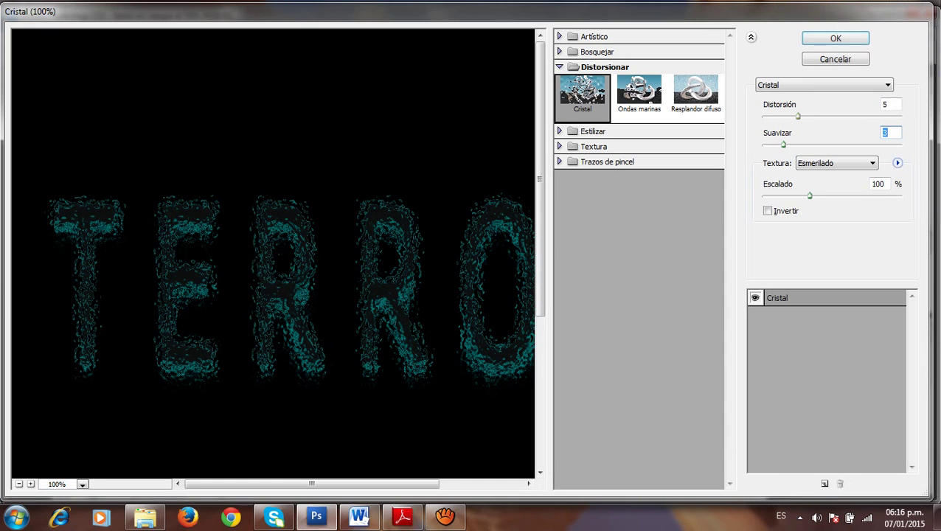
- Apply the Glass filter (Cristal) with Distortion 1, Smoothness 4, the Esmerilado texture and Scaling 200%
double_click(886, 105)
type("1")
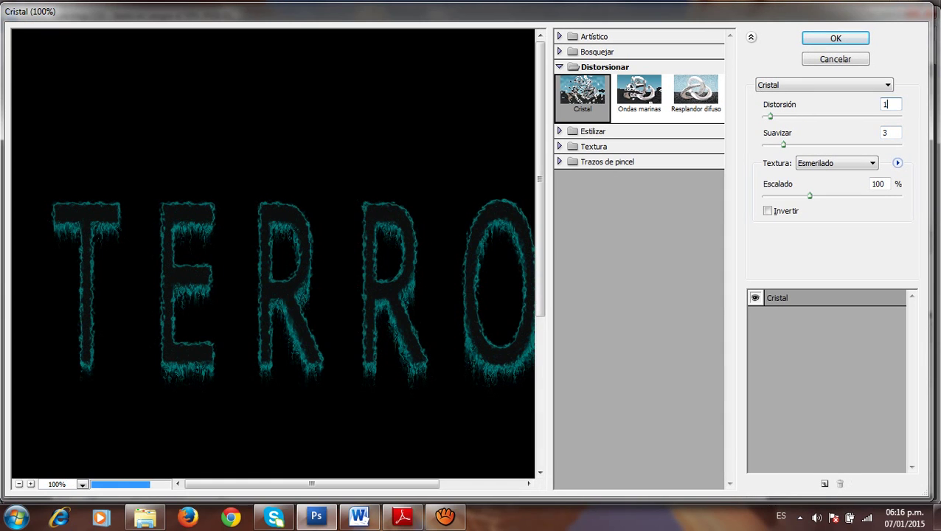
key("Tab")
type("4")
key("Tab")
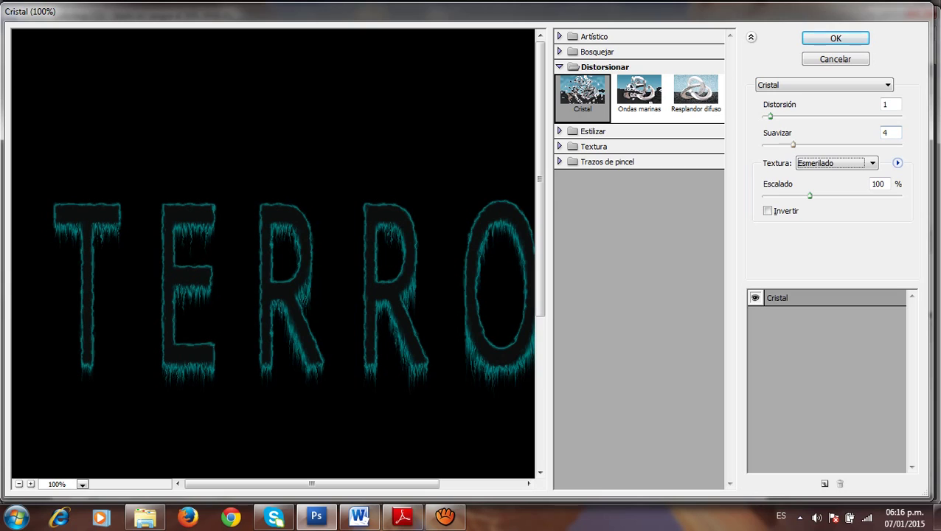
left_click(841, 163)
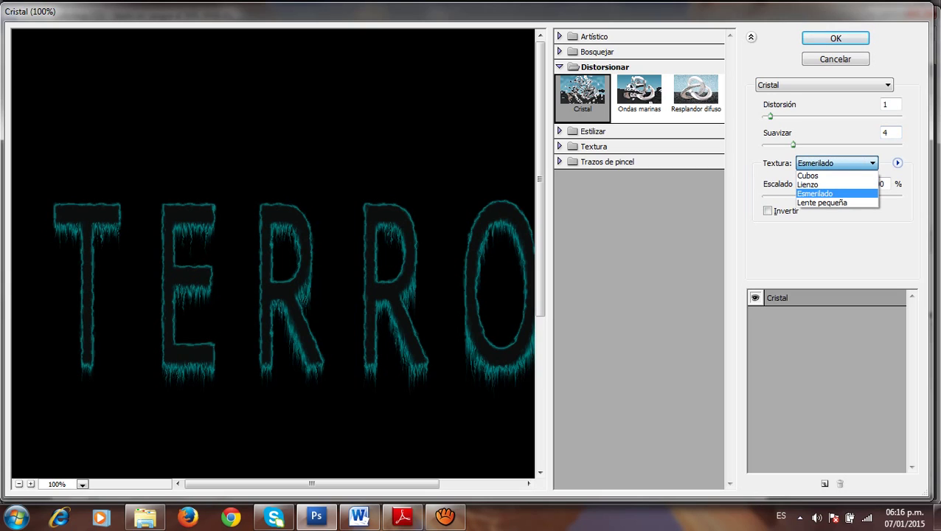
left_click(825, 193)
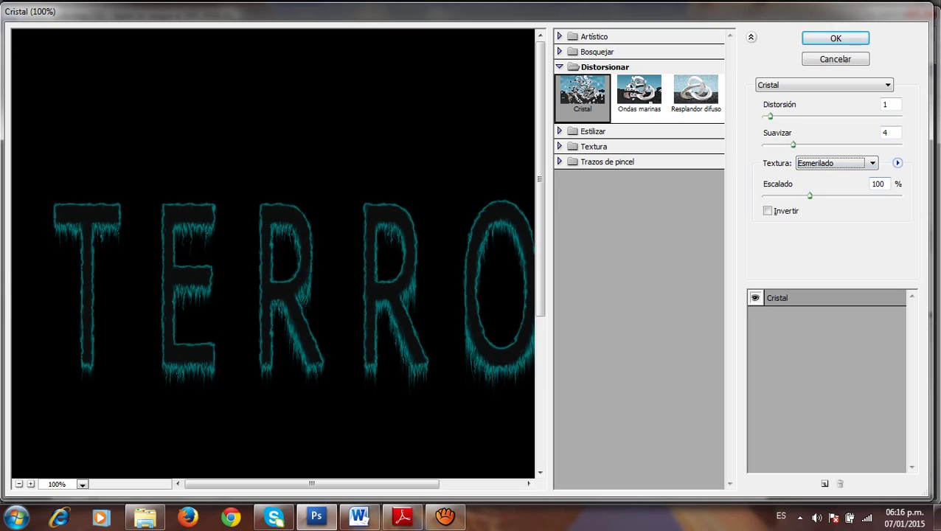
key("Tab")
type("200")
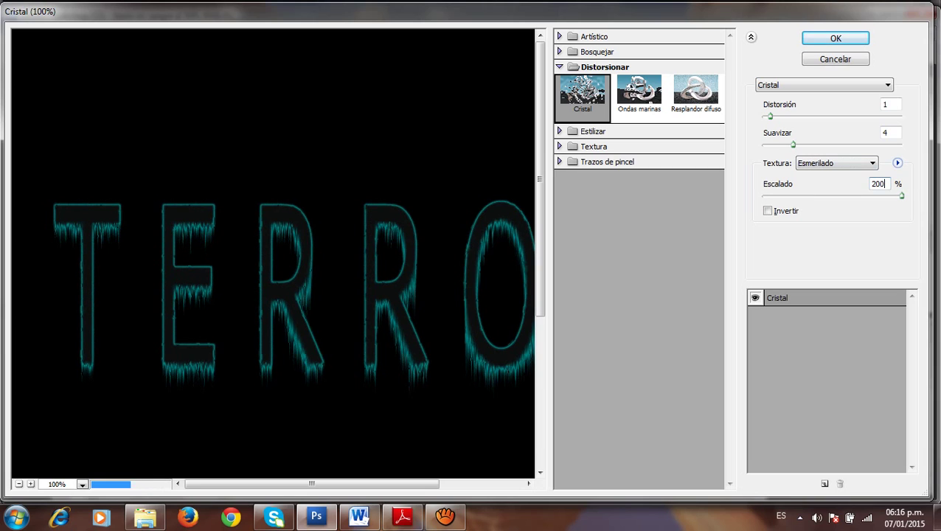
key("Tab")
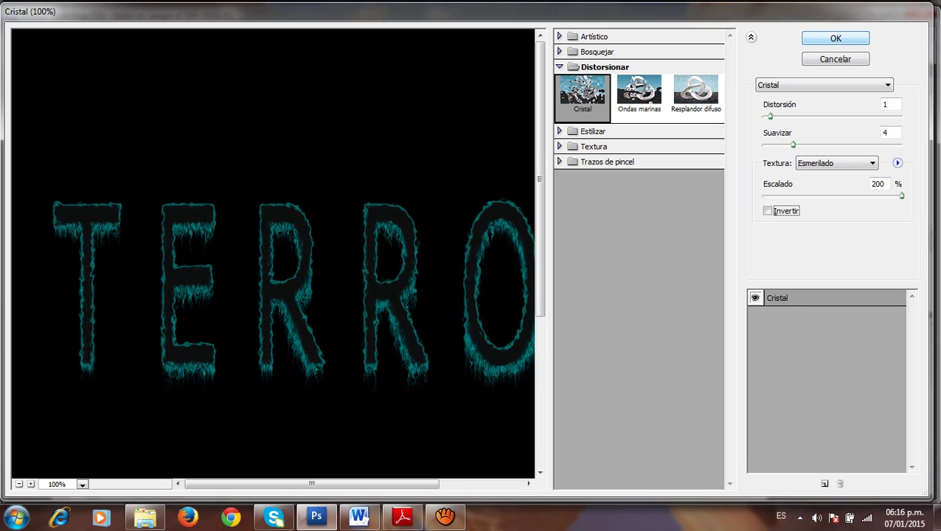
key("Return")
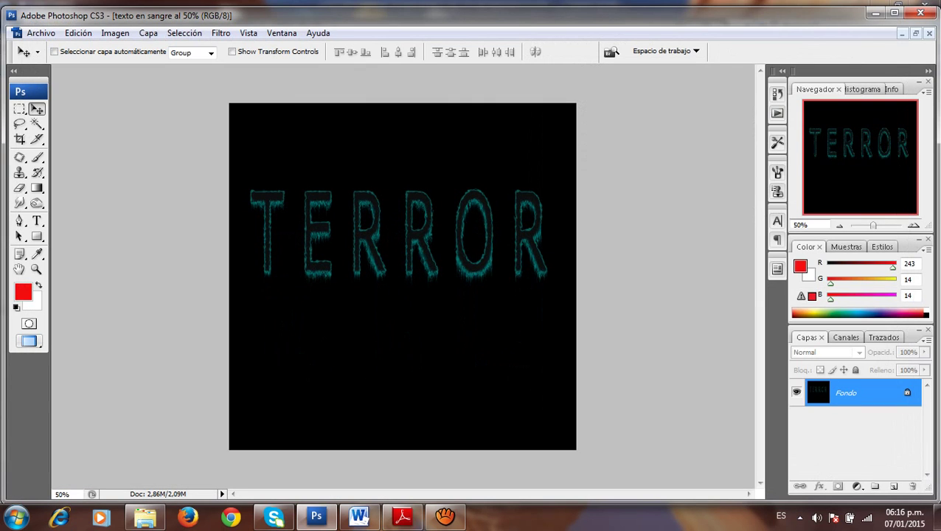
- Check the next instruction in the 0guia7 PDF, return to Photoshop and open Hue/Saturation (Tono/saturación) with Colorize (Colorear) enabled
left_click(401, 516)
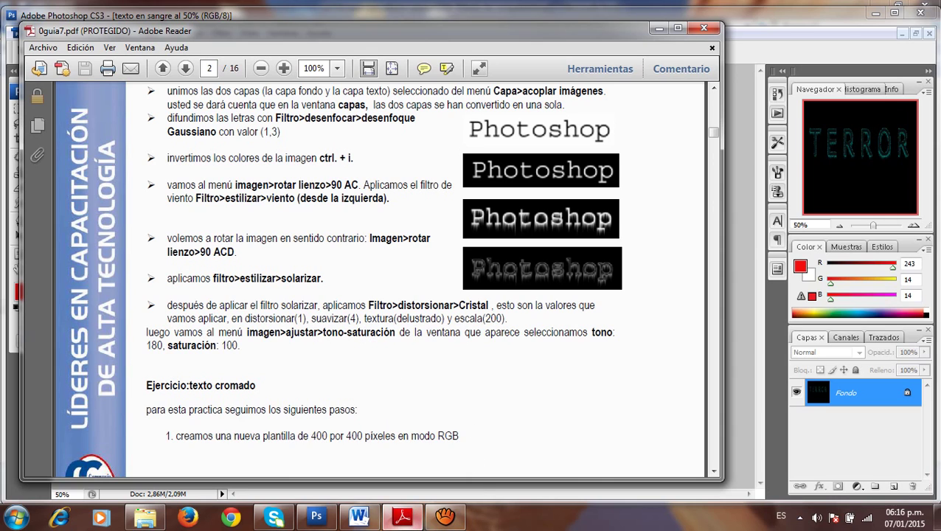
left_click(319, 518)
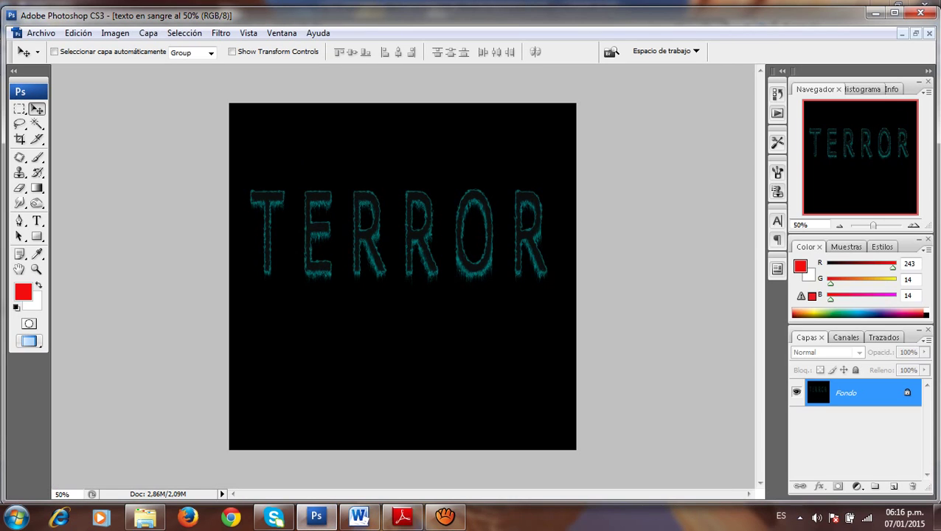
left_click(115, 33)
mouse_move(124, 68)
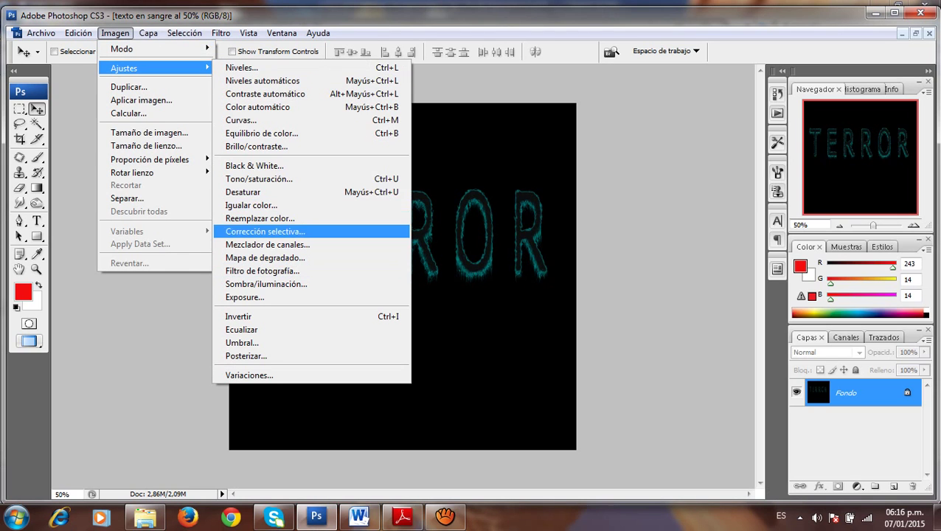
left_click(258, 179)
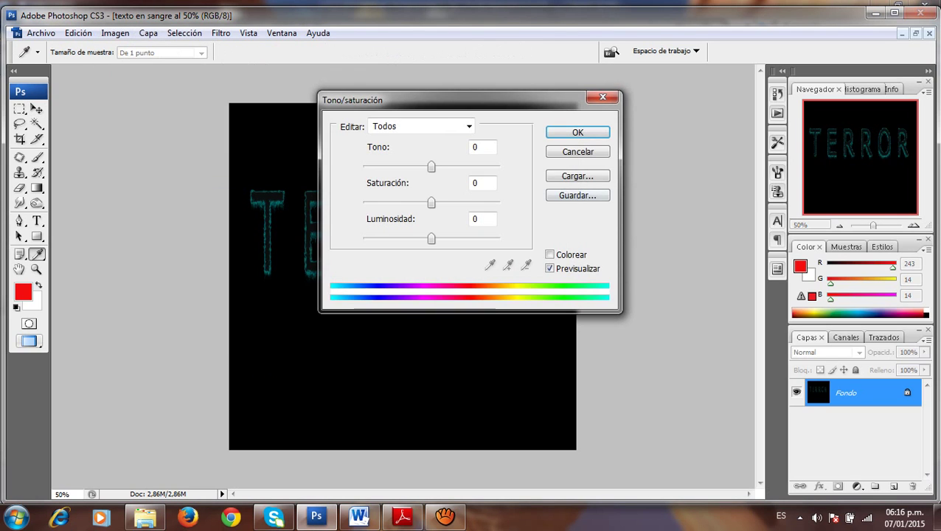
left_click(549, 254)
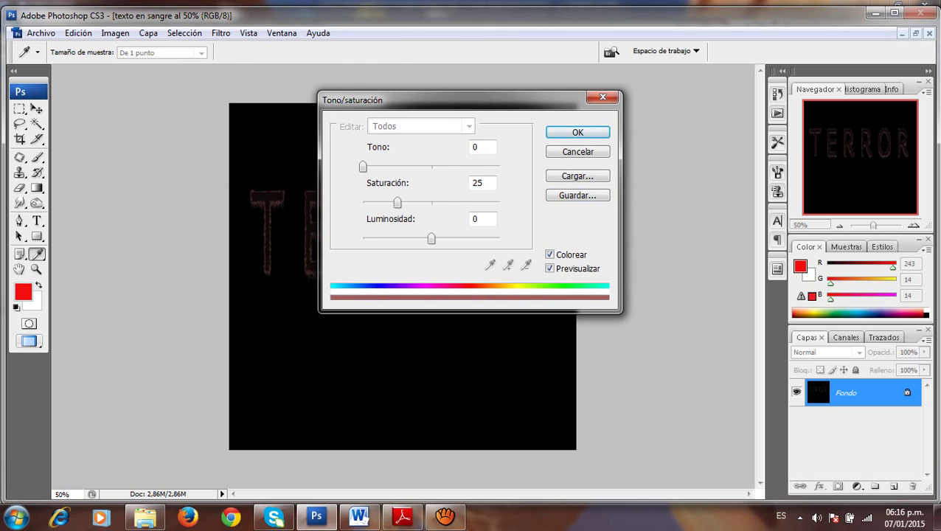
left_click_drag(384, 100, 470, 145)
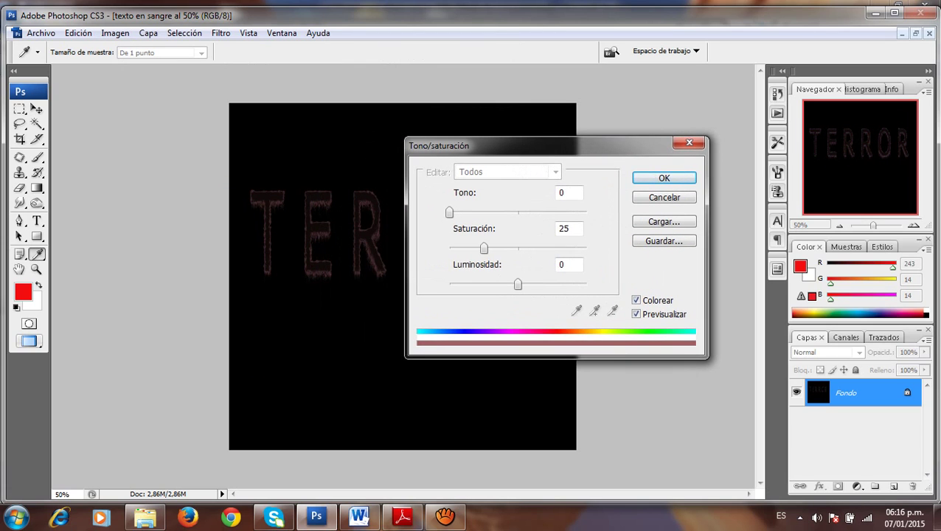
- Colorize the text red with a hue of 360 and a saturation of 100
mouse_move(449, 213)
left_mouse_down()
mouse_move(576, 212)
mouse_move(463, 213)
left_mouse_up()
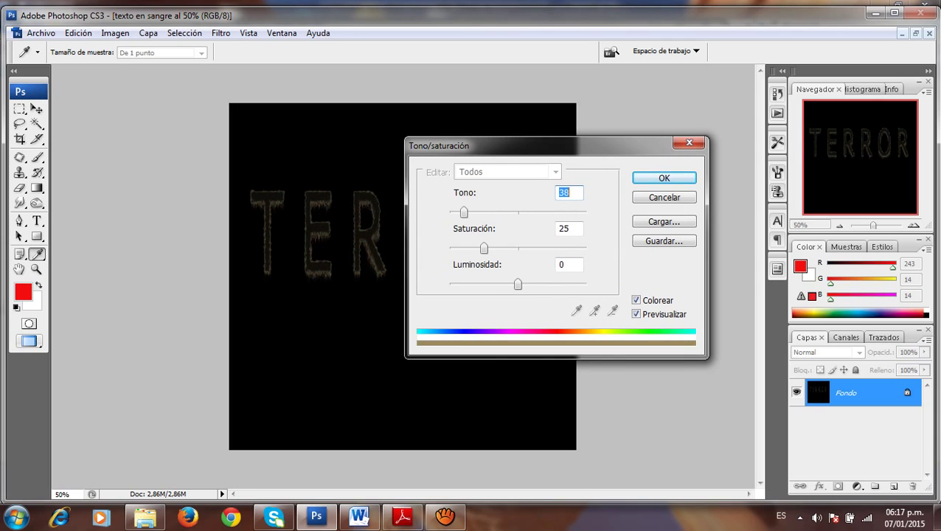
left_click_drag(484, 248, 586, 248)
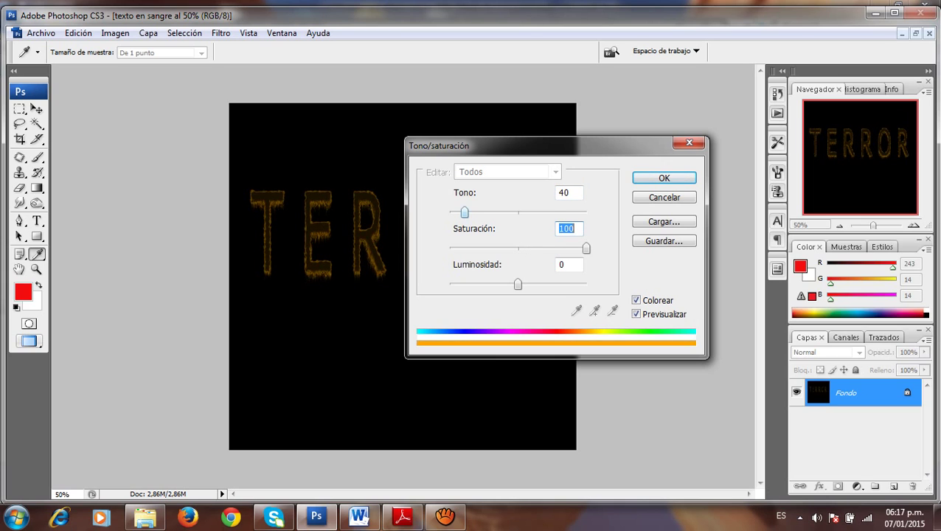
left_click_drag(465, 213, 586, 212)
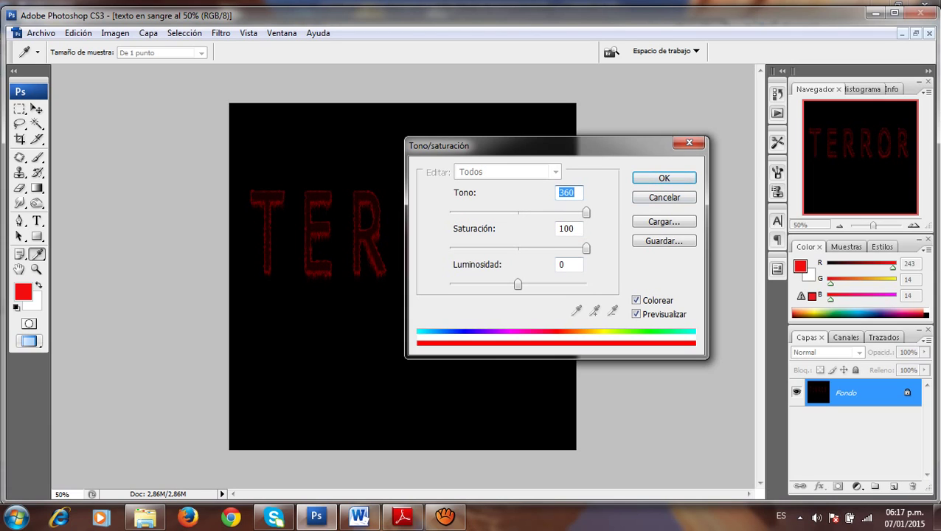
- Lower the lightness to -16 and apply the Hue/Saturation adjustment to the text
mouse_move(518, 285)
left_mouse_down()
mouse_move(557, 284)
mouse_move(500, 285)
left_mouse_up()
key("Up")
key("Up")
key("Up")
key("Up")
key("Up")
key("Up")
key("Up")
key("Up")
key("Up")
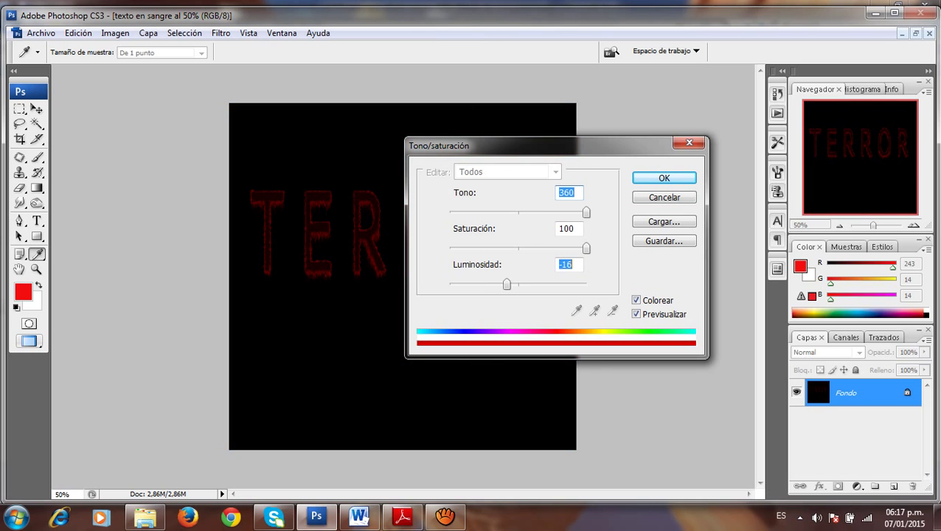
key("Return")
key("v")
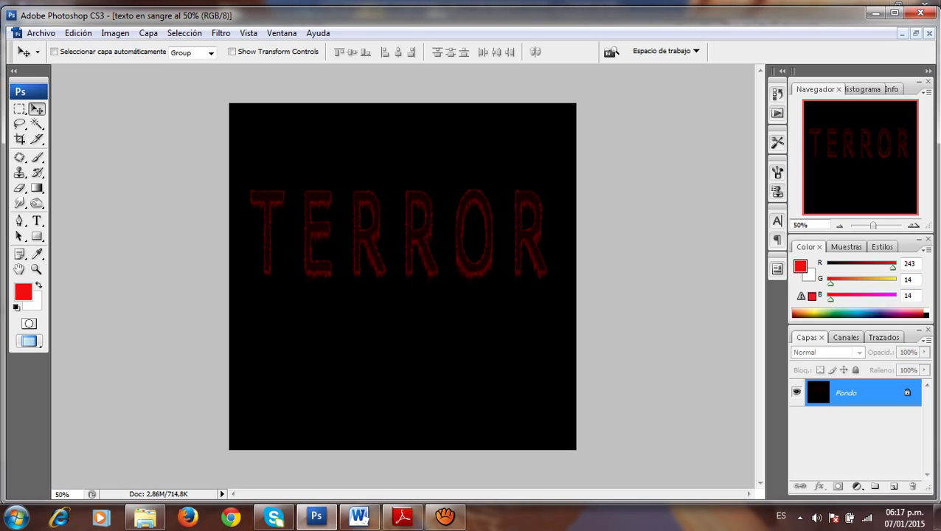
- Open the Liquify filter (Licuar) and push the foot of the second R's left leg downward with the Forward Warp tool
left_click_drag(873, 226, 878, 226)
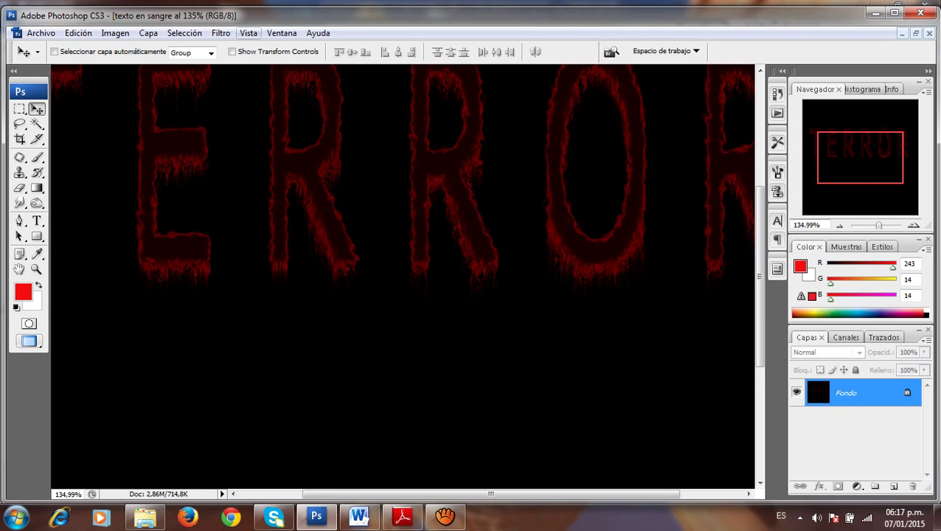
left_click(220, 33)
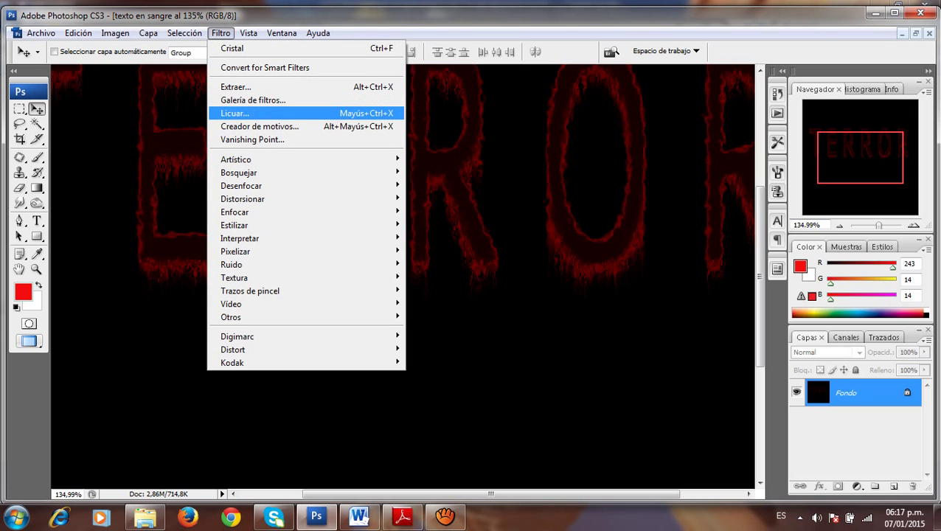
left_click(254, 114)
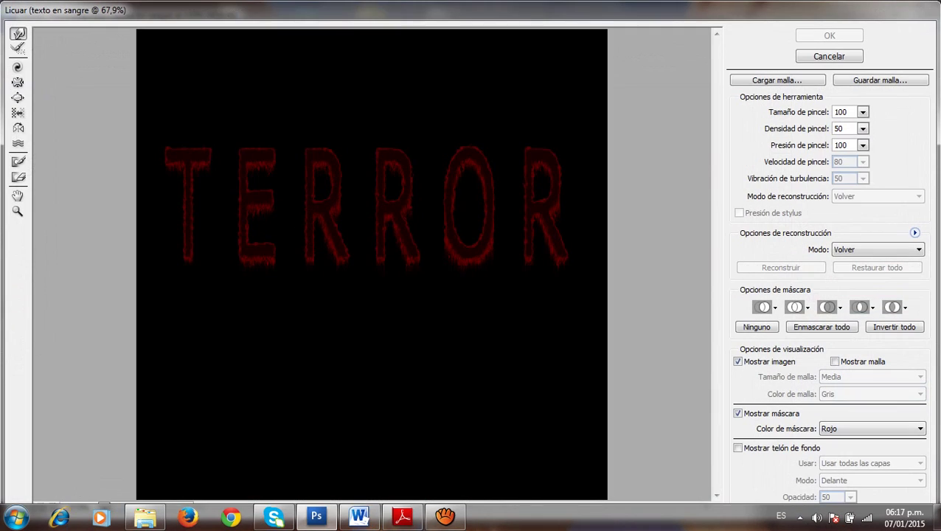
mouse_move(380, 262)
left_mouse_down()
mouse_move(378, 271)
mouse_move(345, 266)
left_mouse_up()
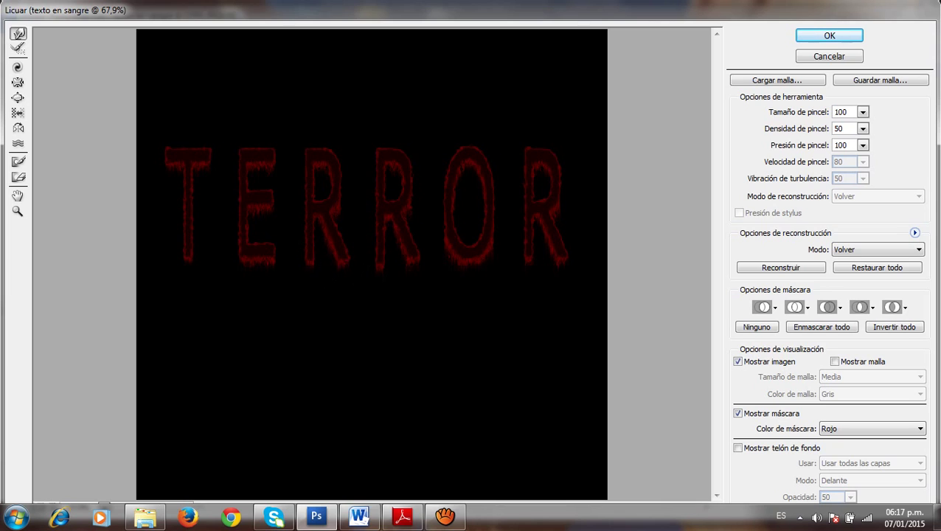
- Swell the bottom edges of the E and of both legs of the first R with the Bloat tool
left_click(18, 211)
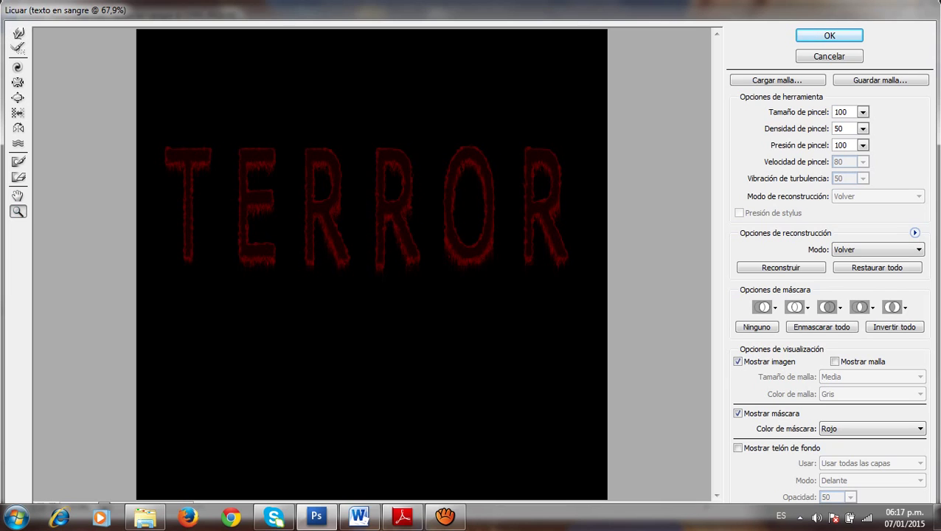
left_click(366, 225)
left_click(298, 287)
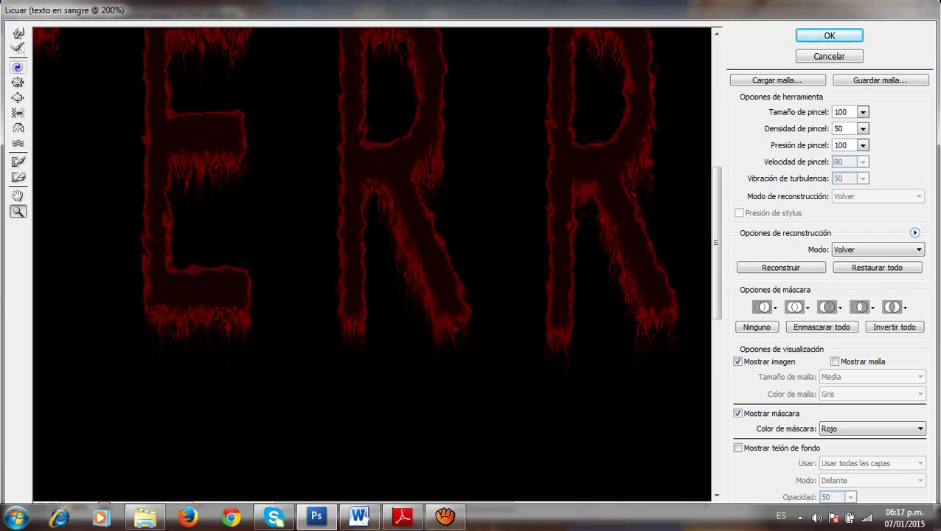
left_click(18, 97)
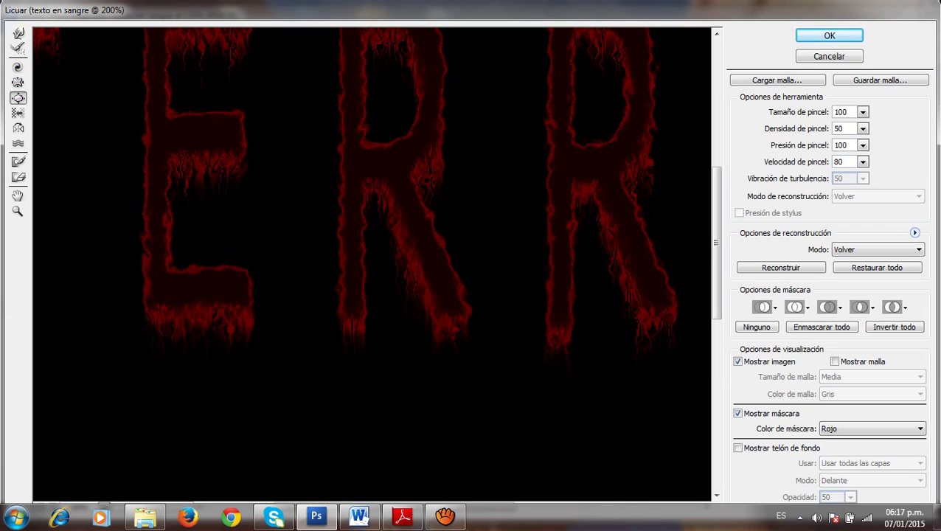
left_click_drag(194, 322, 207, 363)
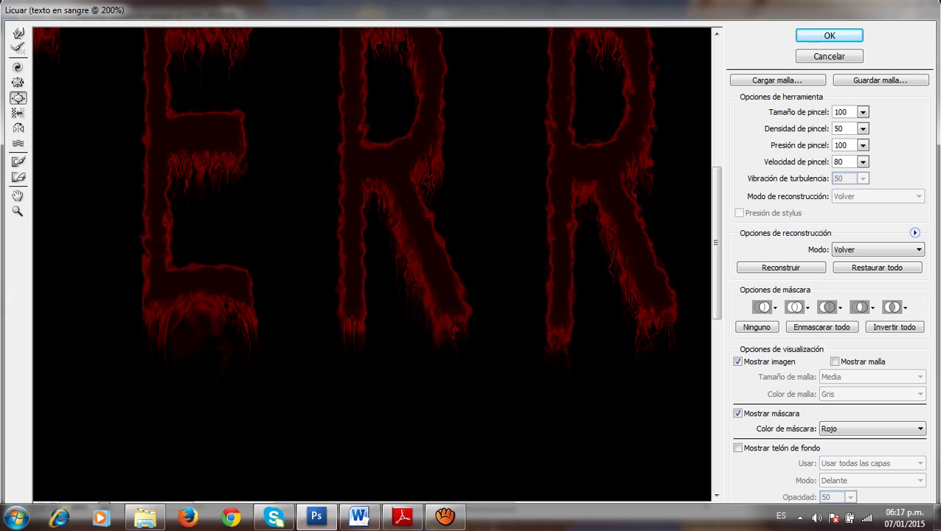
left_click(354, 347)
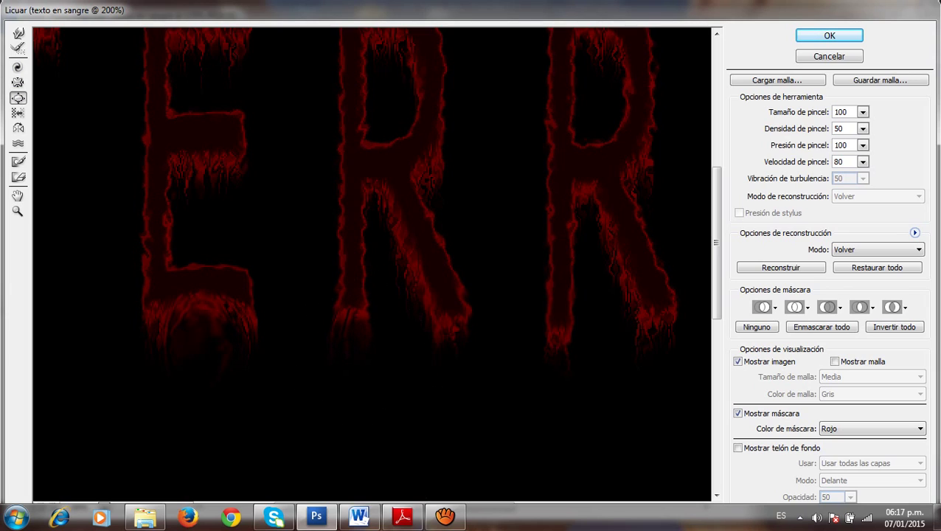
left_click(451, 324)
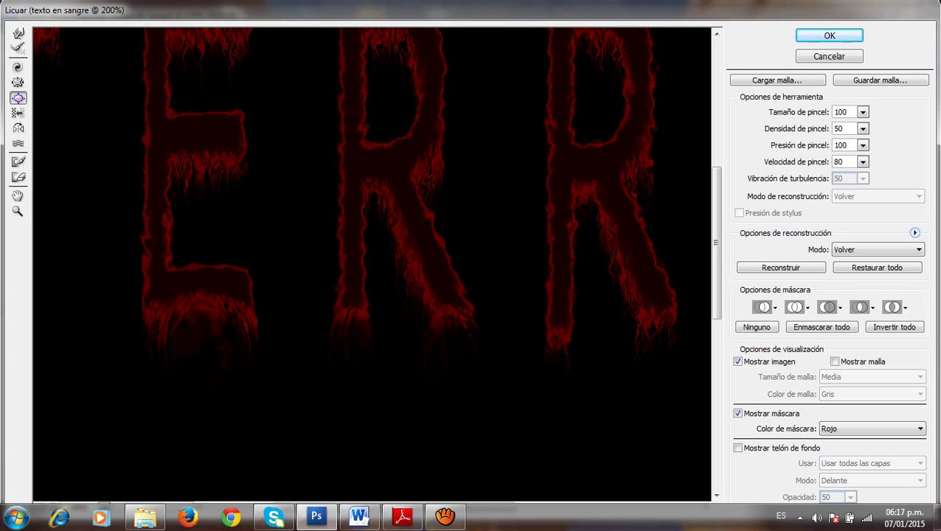
- Pull the lower ends of the E and both Rs downward into drips with the Forward Warp tool
left_click(18, 32)
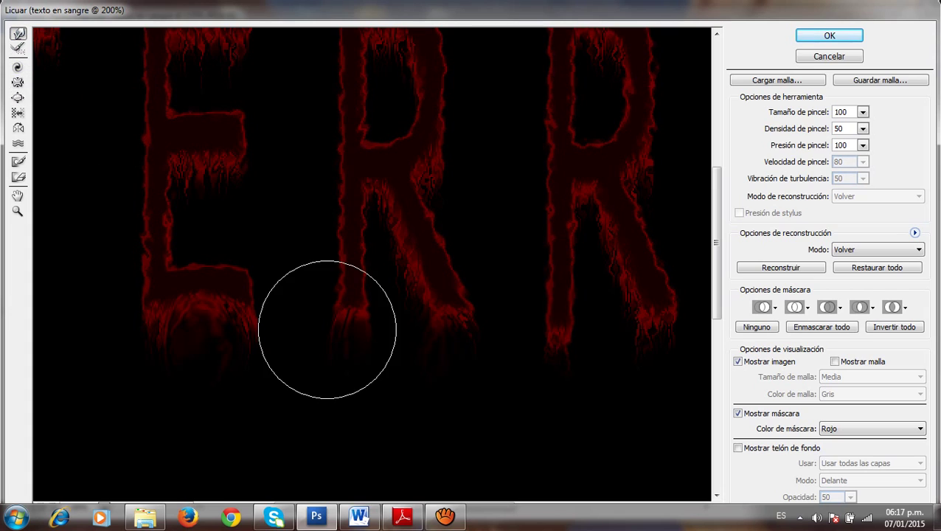
left_click_drag(443, 325, 442, 383)
left_click_drag(357, 317, 356, 350)
left_click_drag(210, 309, 218, 357)
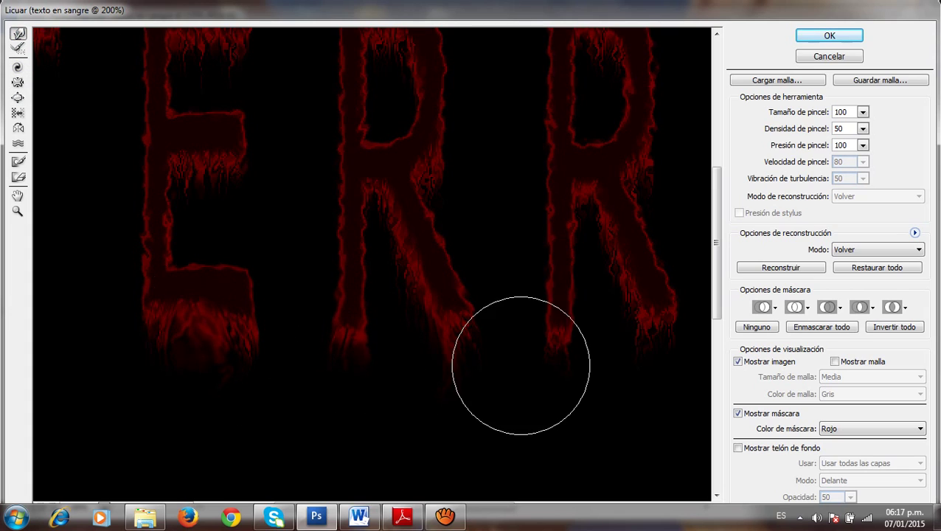
left_click_drag(557, 350, 573, 372)
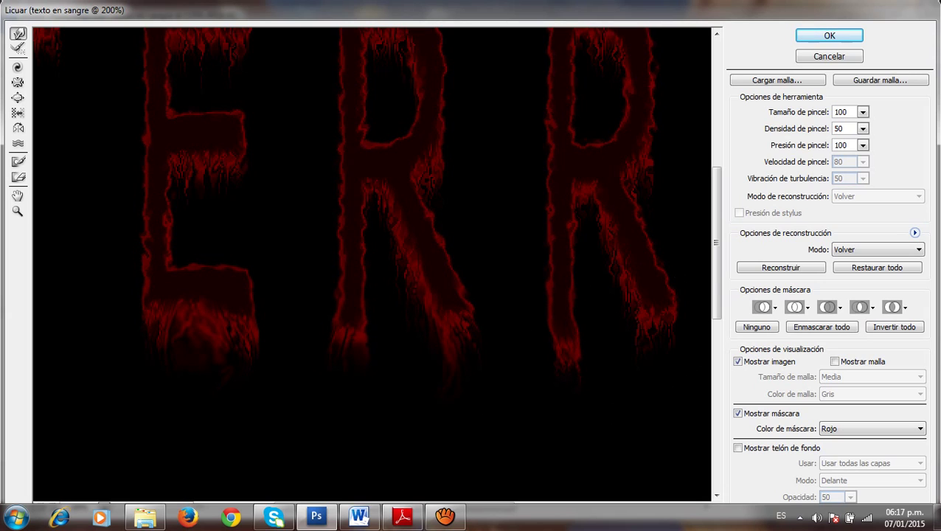
left_click_drag(640, 314, 618, 354)
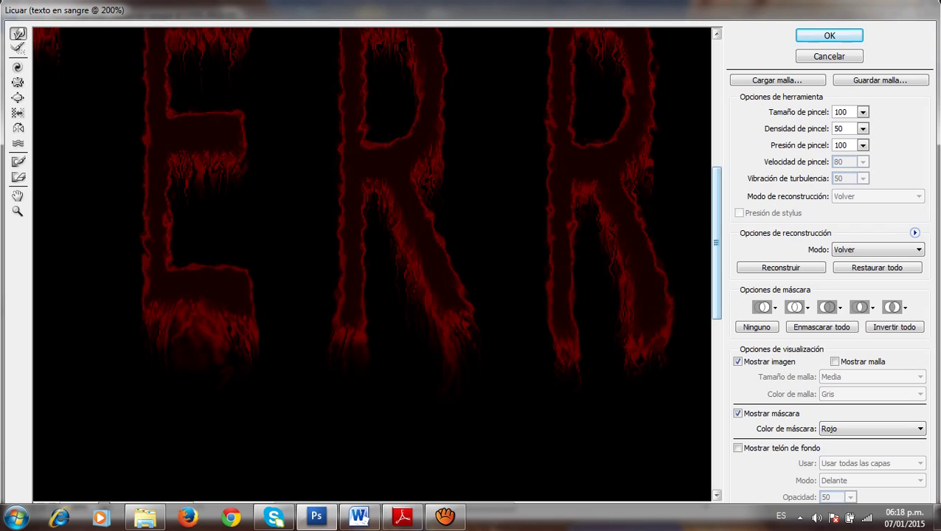
- Undo the last warp, then swell the E's upper and middle arms and the middle bars of both neighbouring Rs with the Bloat tool
left_click_drag(716, 243, 716, 187)
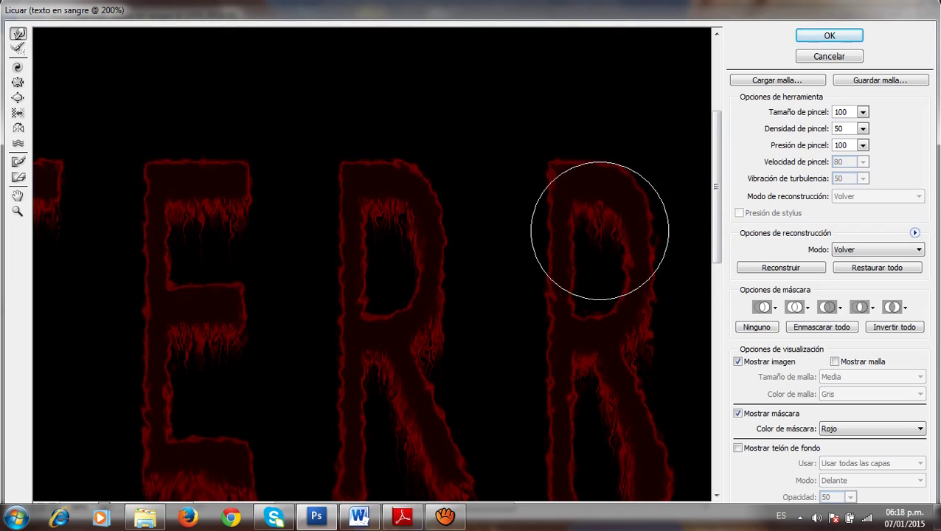
key("ctrl+z")
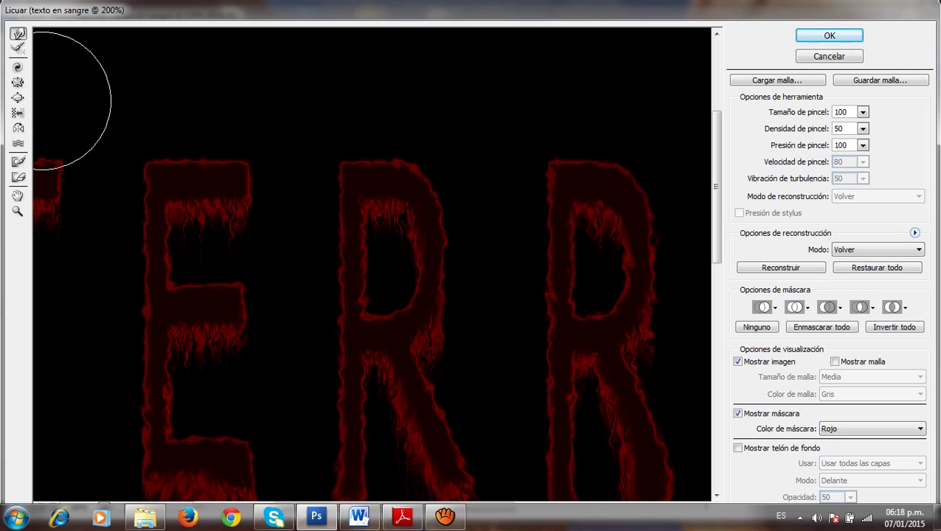
left_click(17, 97)
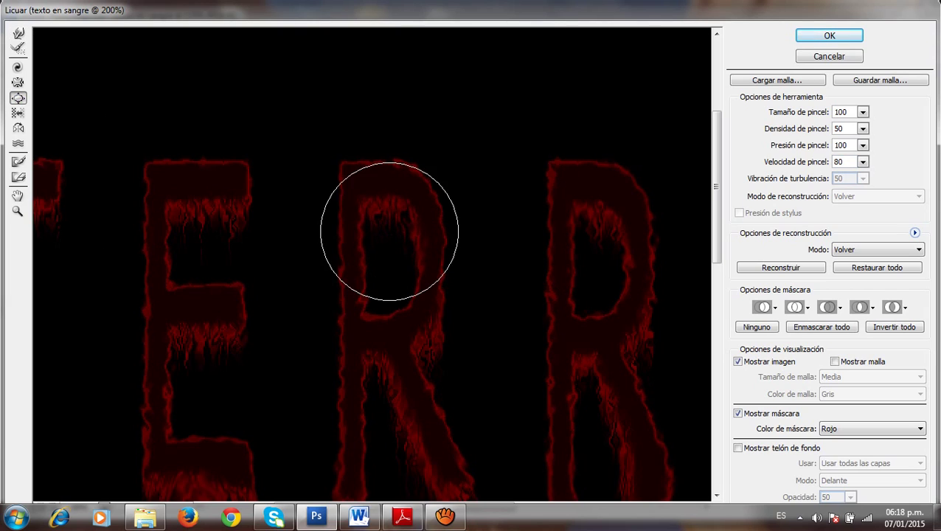
left_click(191, 214)
left_click(227, 232)
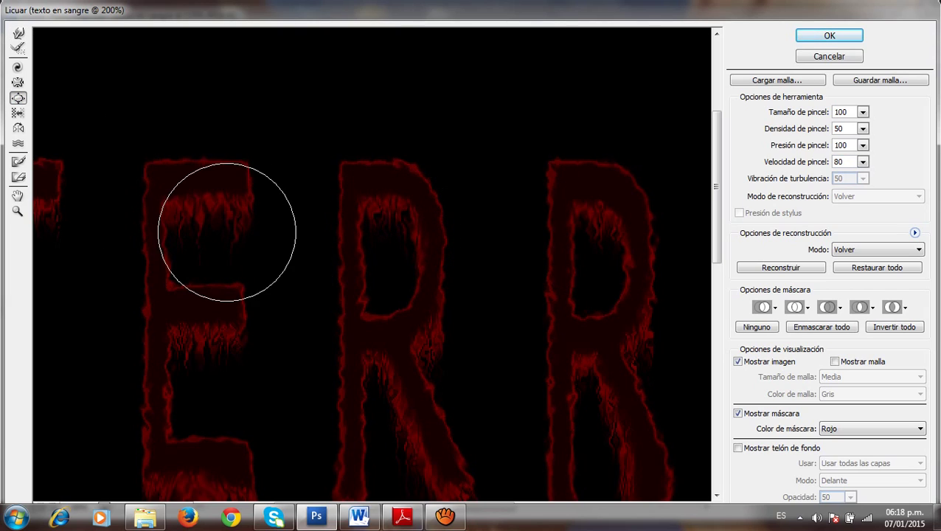
left_click(213, 317)
left_click(207, 343)
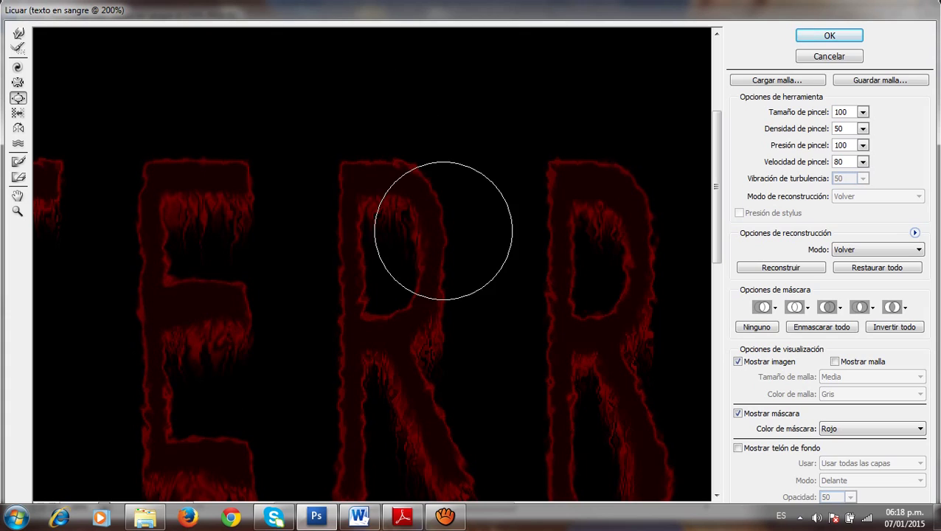
left_click(401, 330)
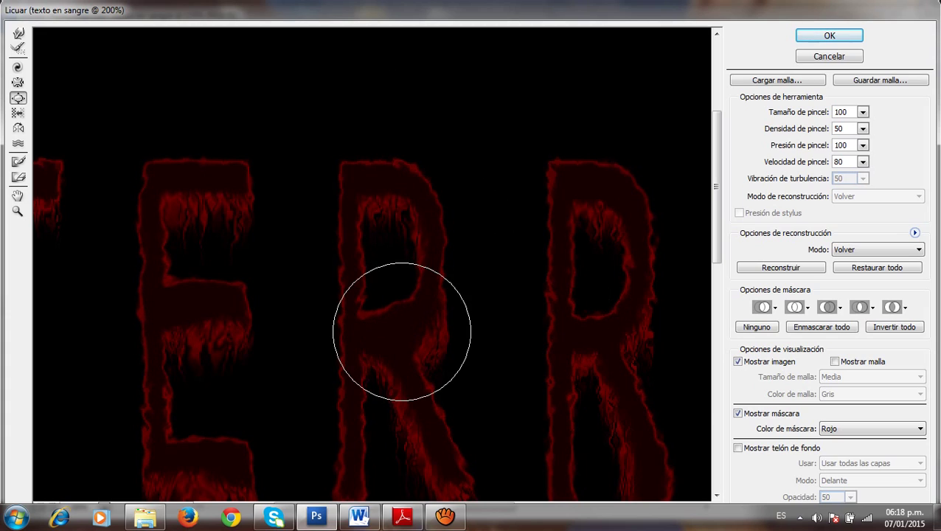
left_click(596, 320)
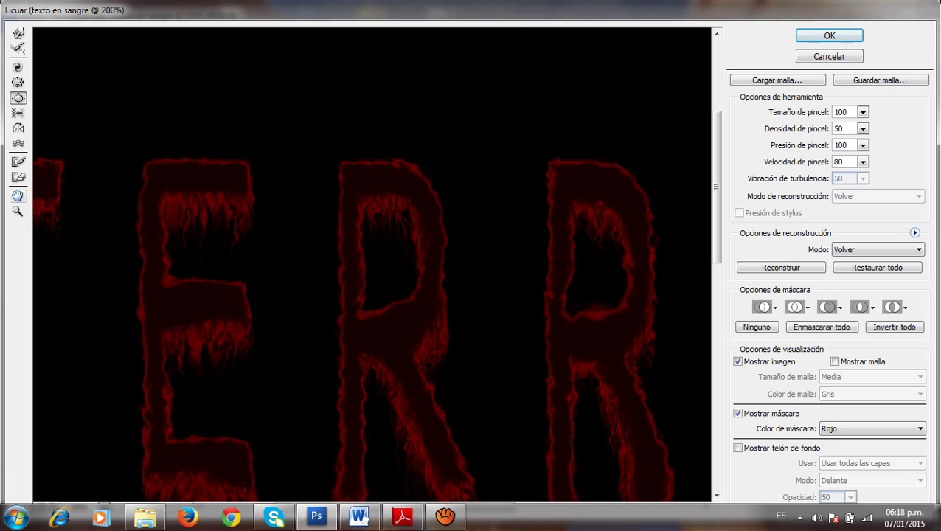
- Swell the T's crossbar, the drips beneath it and its whole stem with the Bloat tool
left_click(18, 196)
left_click_drag(221, 251, 411, 171)
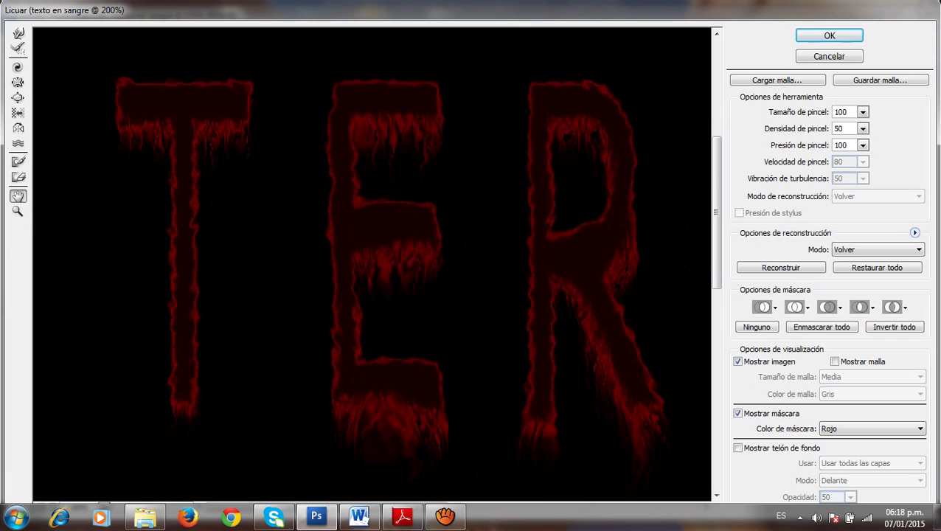
left_click(17, 98)
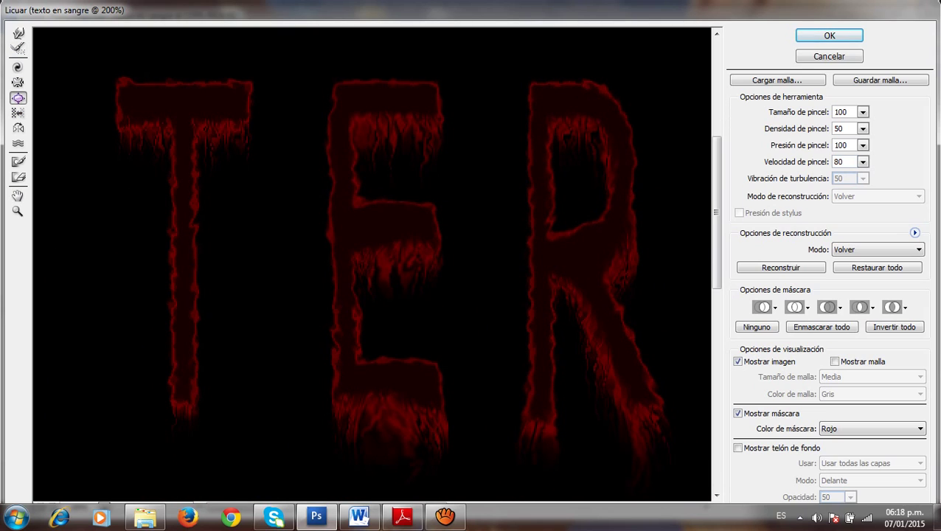
mouse_move(237, 140)
left_mouse_down()
mouse_move(224, 134)
mouse_move(234, 158)
left_mouse_up()
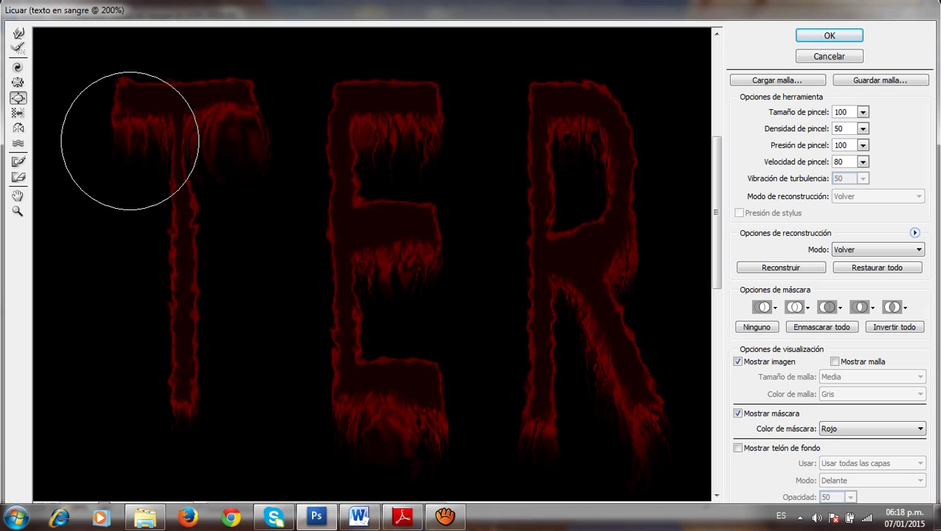
mouse_move(184, 111)
left_mouse_down()
mouse_move(206, 103)
mouse_move(150, 97)
left_mouse_up()
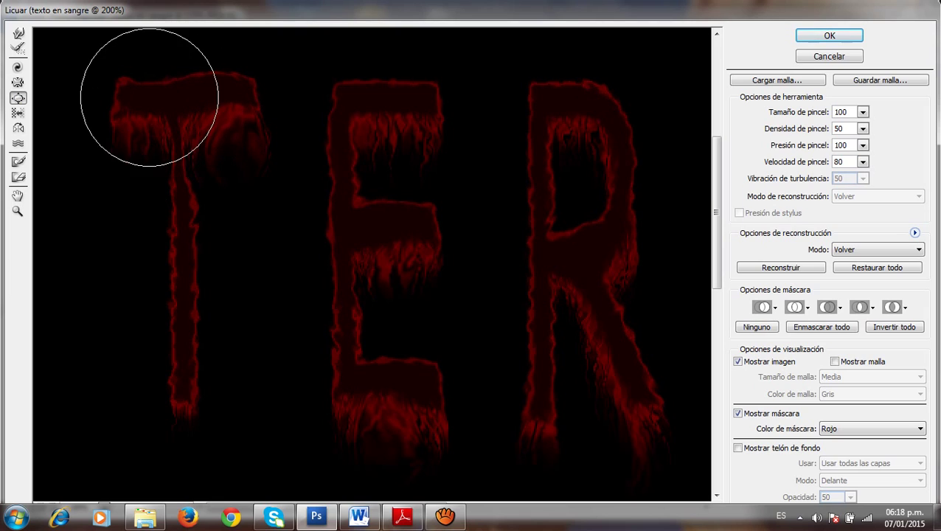
left_click(210, 98)
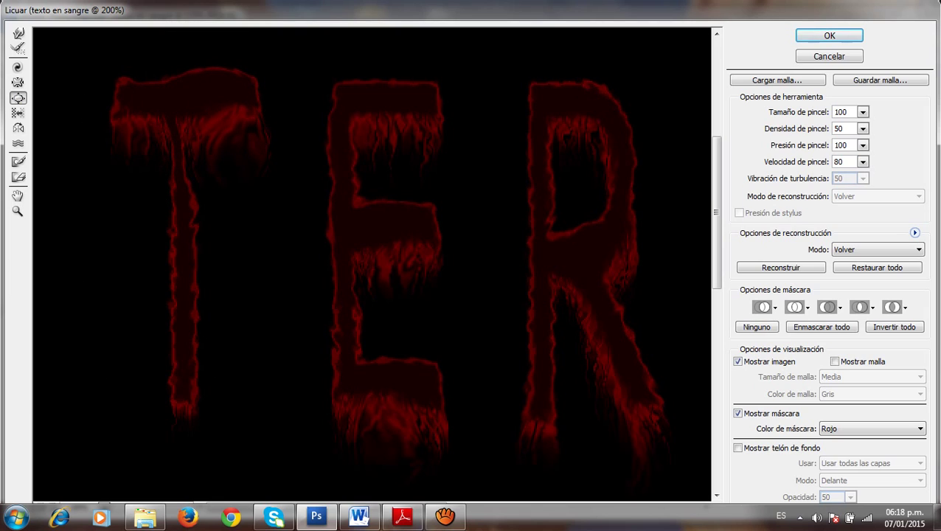
left_click_drag(179, 384, 175, 183)
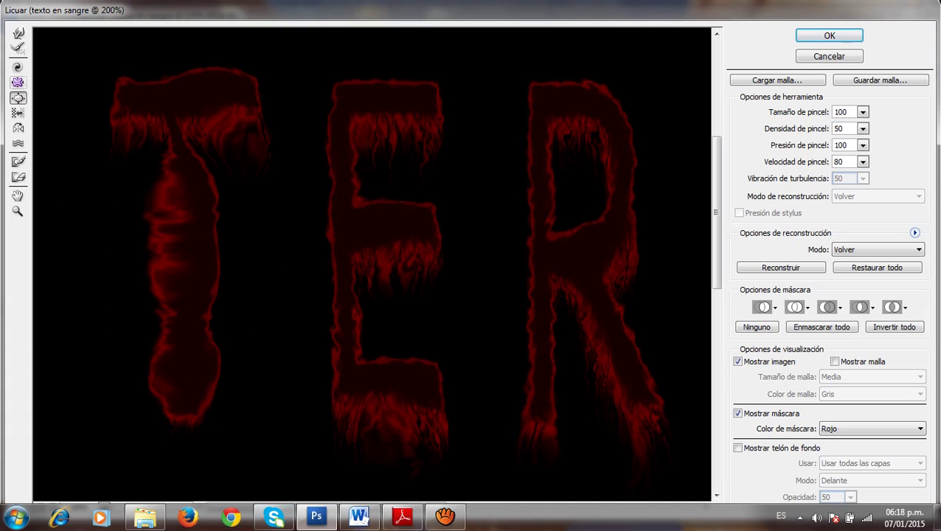
- Pull the T's foot down and outward, reshape its stem and drag both crossbar ends downward with the Forward Warp tool
key("w")
mouse_move(151, 361)
left_mouse_down()
mouse_move(154, 424)
mouse_move(143, 465)
left_mouse_up()
left_click_drag(191, 427, 231, 431)
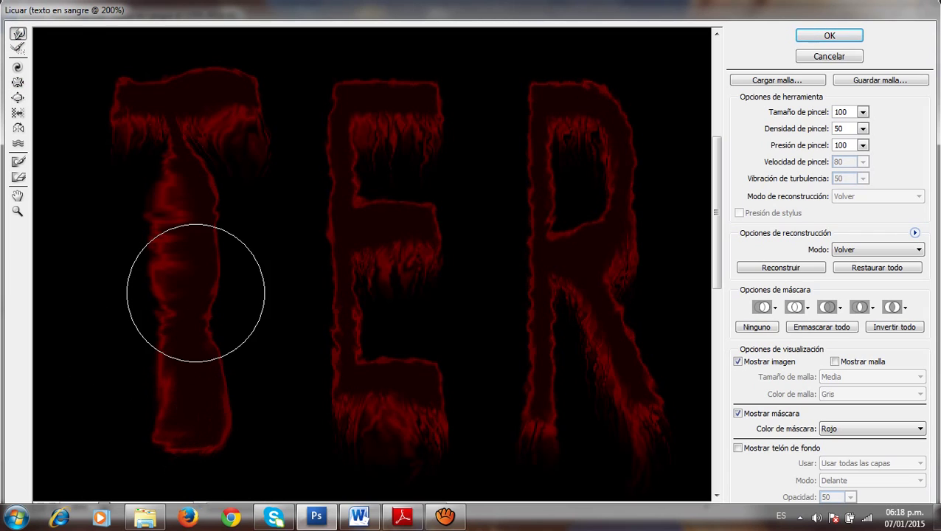
mouse_move(196, 293)
left_mouse_down()
mouse_move(176, 207)
mouse_move(165, 250)
left_mouse_up()
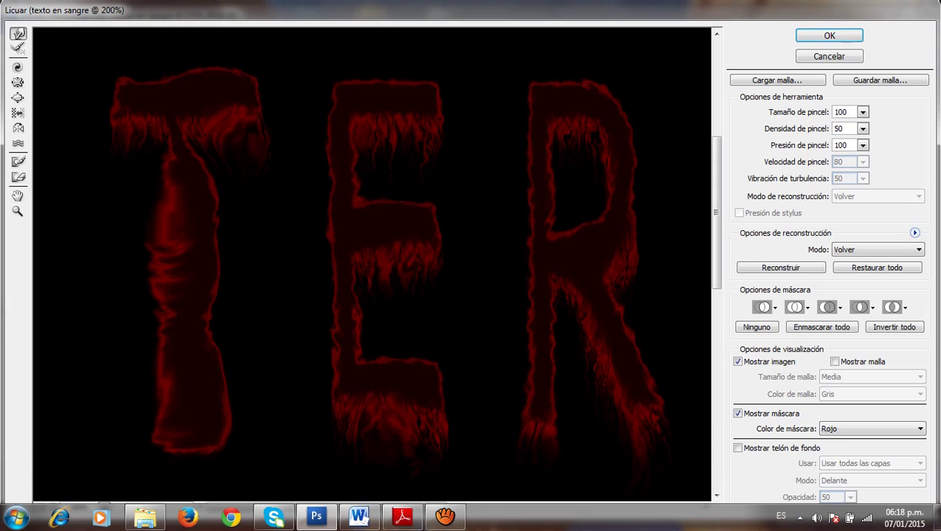
left_click_drag(228, 140, 265, 165)
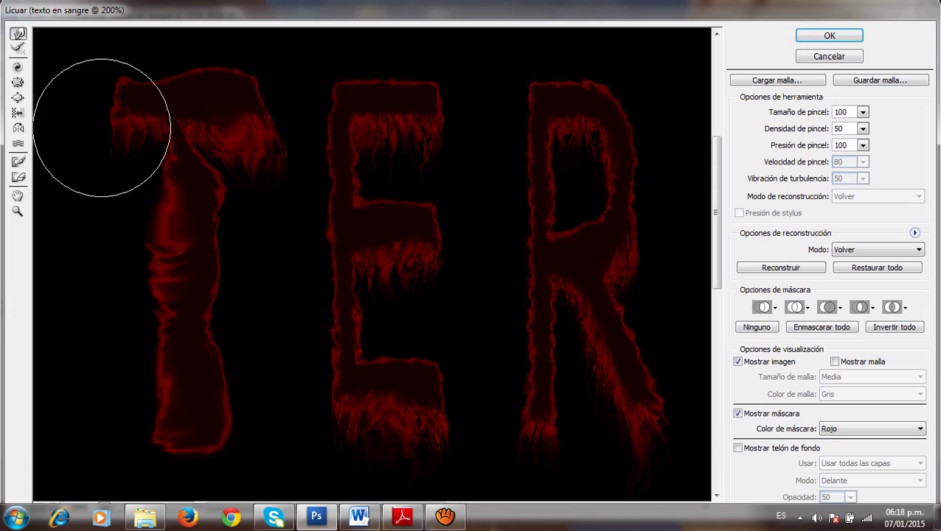
mouse_move(108, 125)
left_mouse_down()
mouse_move(96, 147)
mouse_move(107, 159)
left_mouse_up()
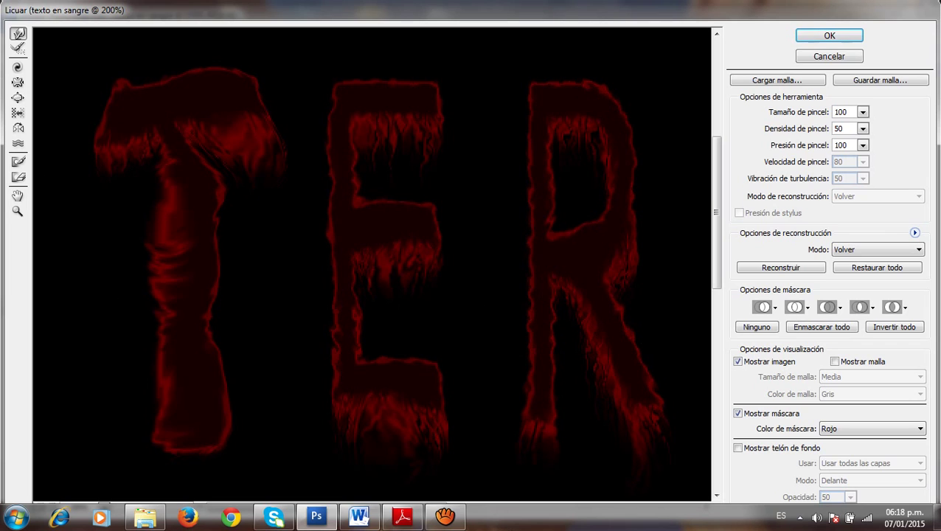
- Push both sides of the O's bottom curve downward into drips with the Forward Warp tool
key("h")
mouse_move(516, 258)
left_mouse_down()
mouse_move(212, 239)
mouse_move(376, 249)
mouse_move(196, 258)
left_mouse_up()
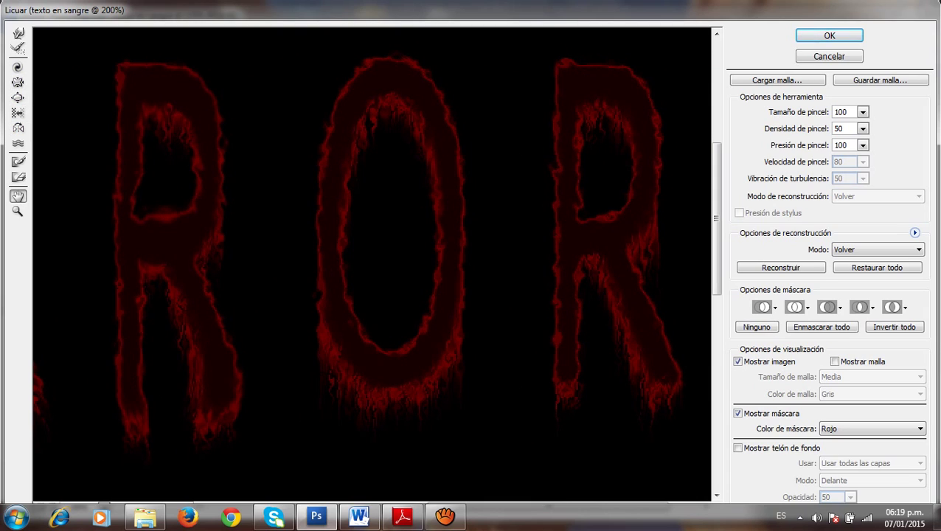
key("w")
left_click_drag(410, 384, 448, 427)
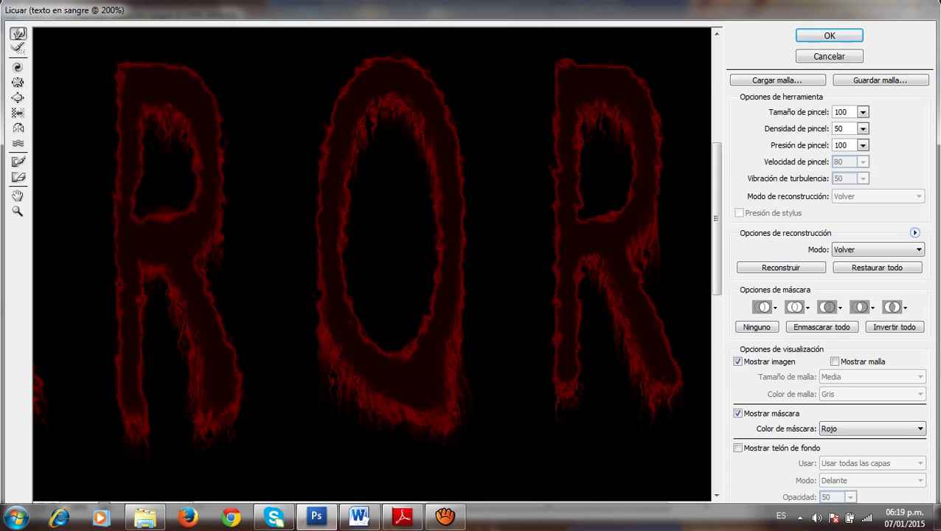
left_click_drag(375, 400, 370, 425)
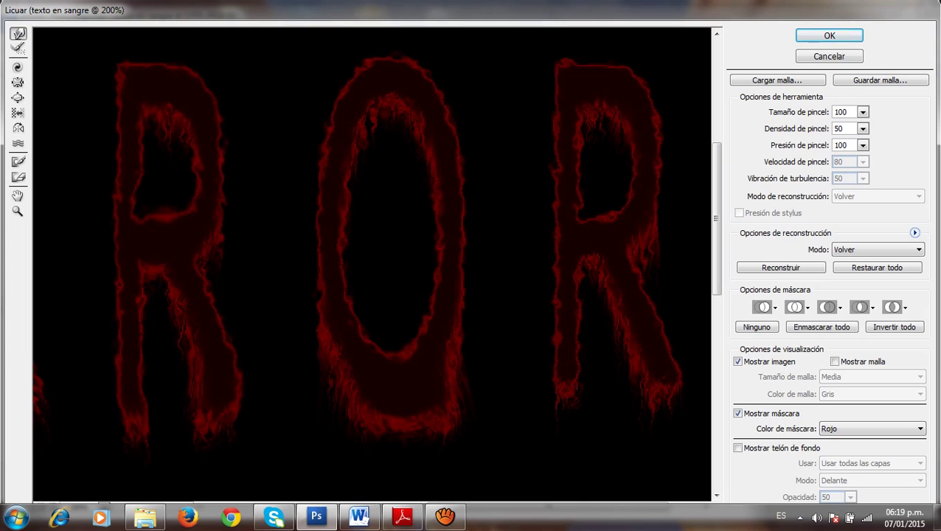
- Swell the O's bottom edge, the inside of its upper curve and its top with the Bloat tool
left_click(18, 98)
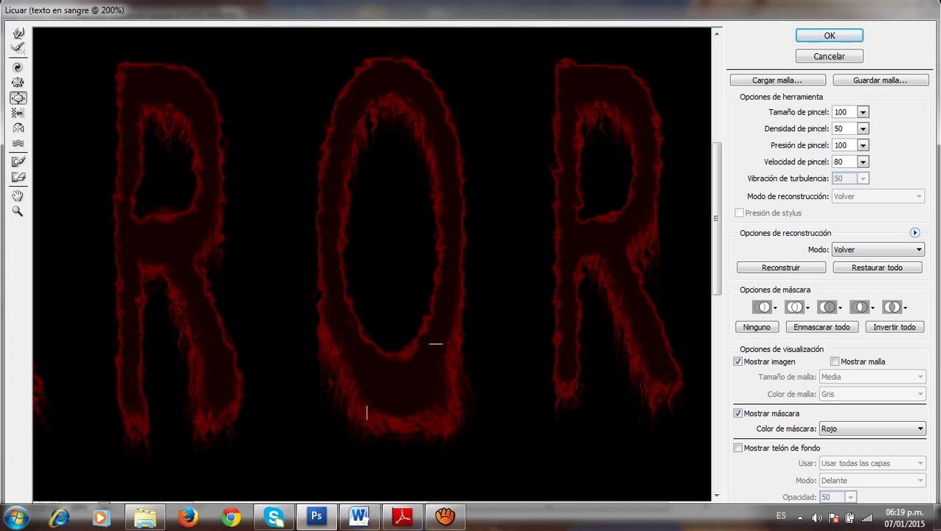
mouse_move(435, 411)
left_mouse_down()
mouse_move(444, 421)
mouse_move(388, 433)
mouse_move(381, 396)
mouse_move(346, 384)
left_mouse_up()
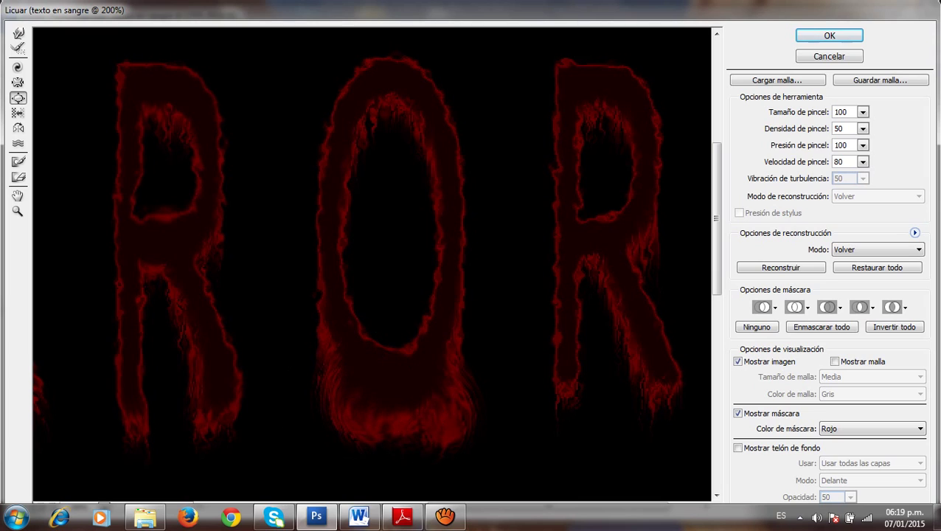
left_click(390, 120)
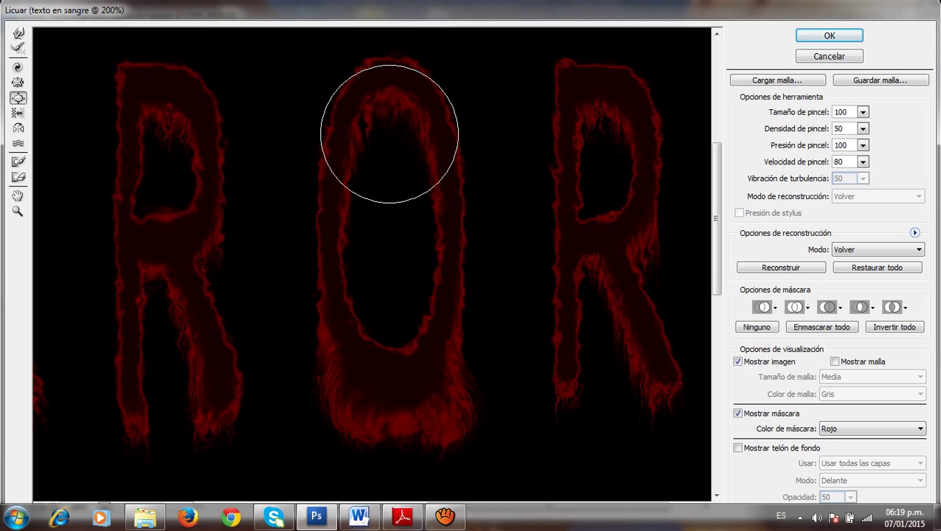
left_click(388, 135)
left_click_drag(388, 134, 389, 126)
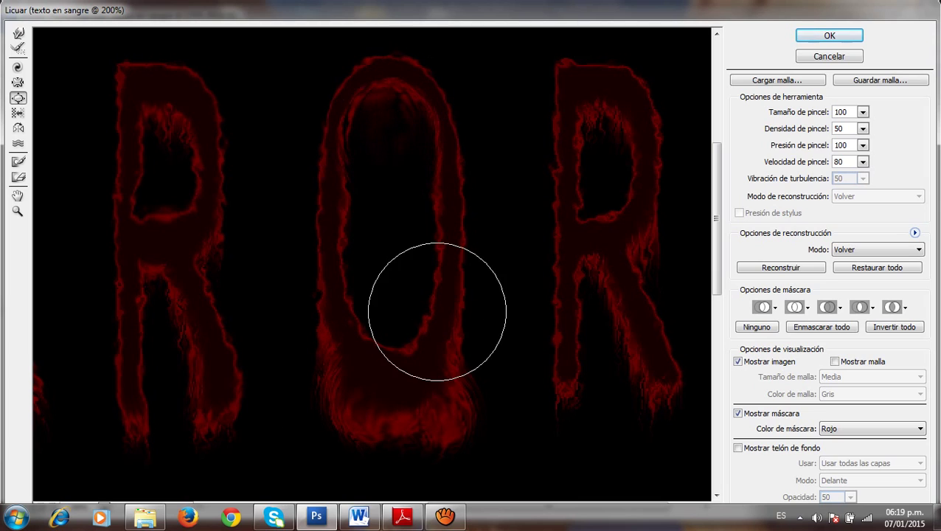
mouse_move(391, 72)
left_mouse_down()
mouse_move(366, 69)
mouse_move(361, 82)
left_mouse_up()
left_click(397, 74)
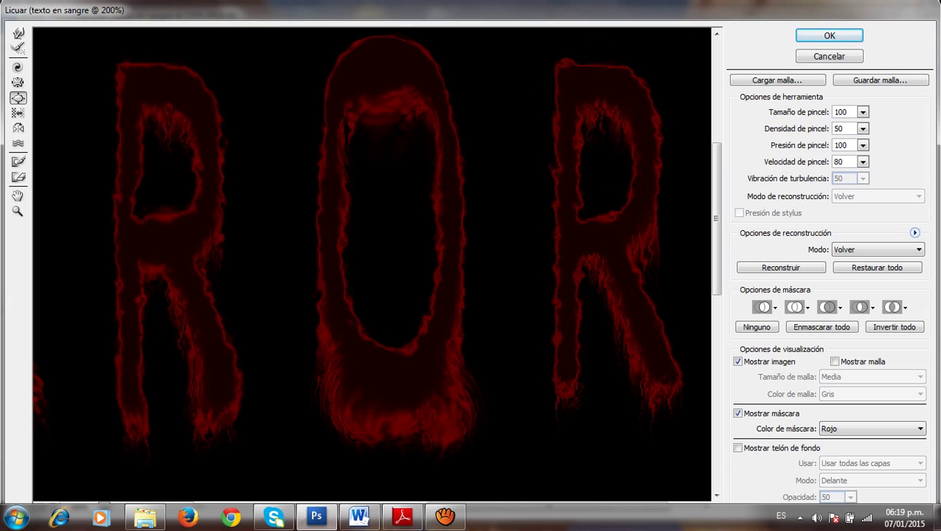
- Twist the last R's bowl, leg joint and both feet with the Twirl tool and apply the Liquify filter
left_click(18, 67)
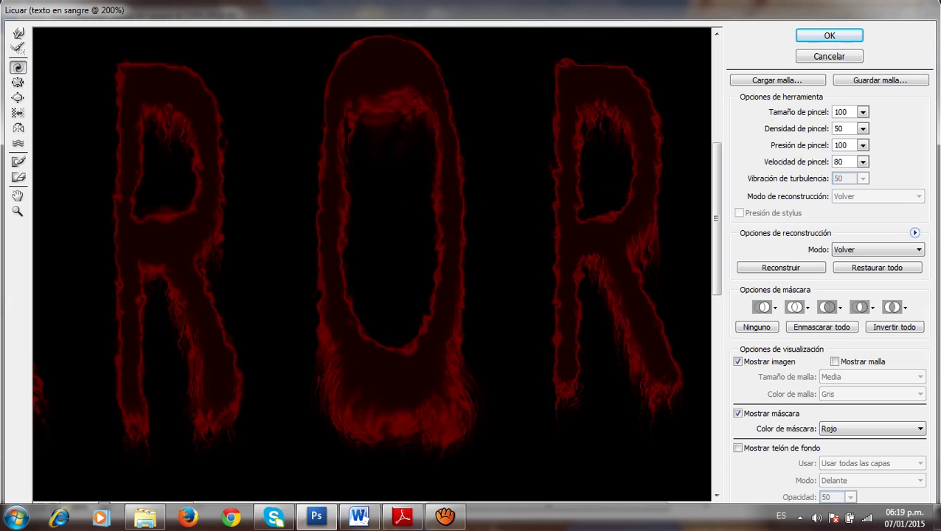
left_click_drag(614, 126, 601, 129)
left_click_drag(641, 242, 653, 258)
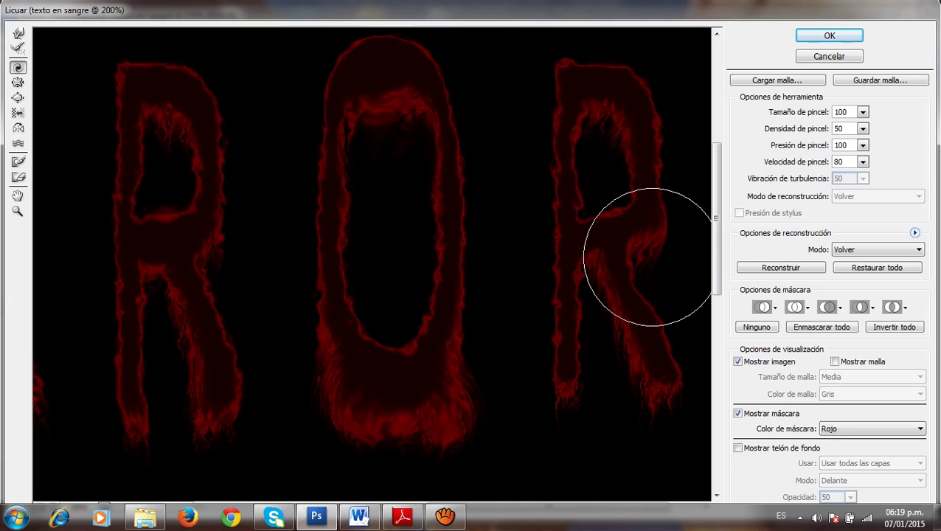
left_click(680, 405)
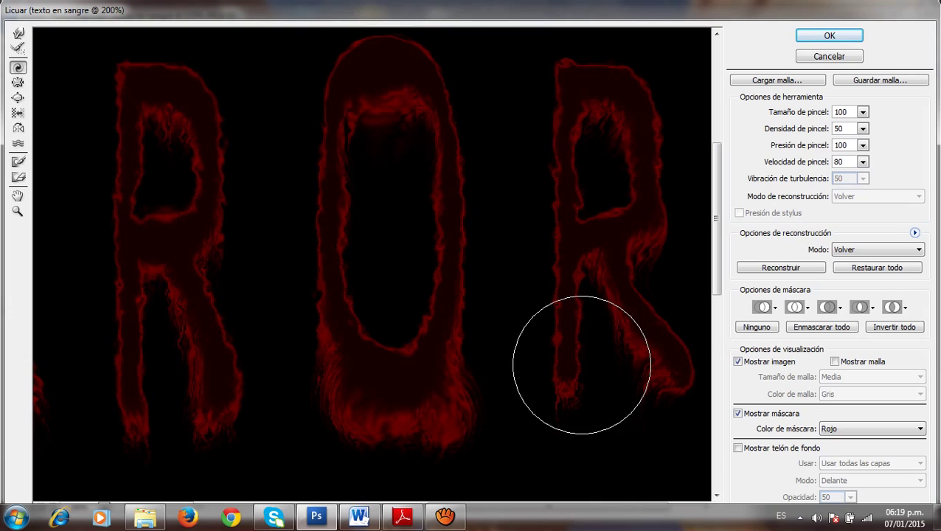
left_click(603, 415)
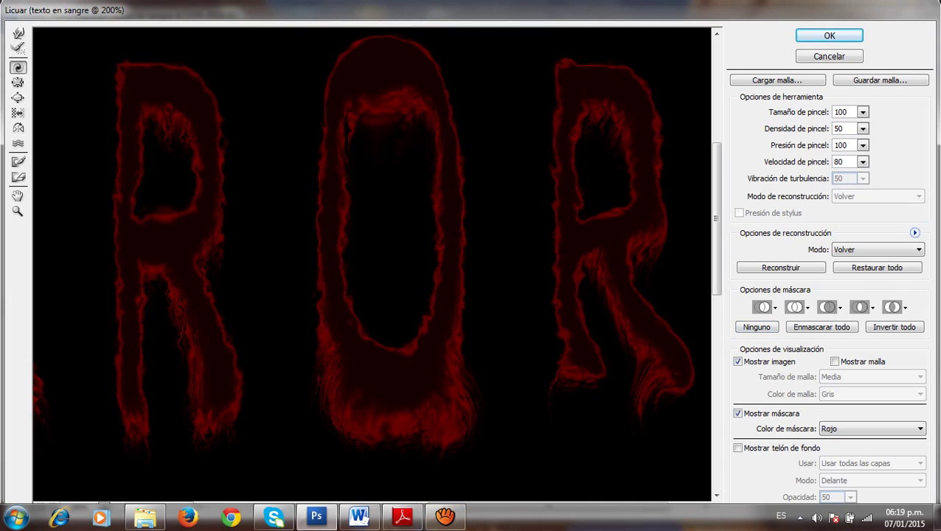
left_click(18, 196)
left_click_drag(332, 244, 246, 233)
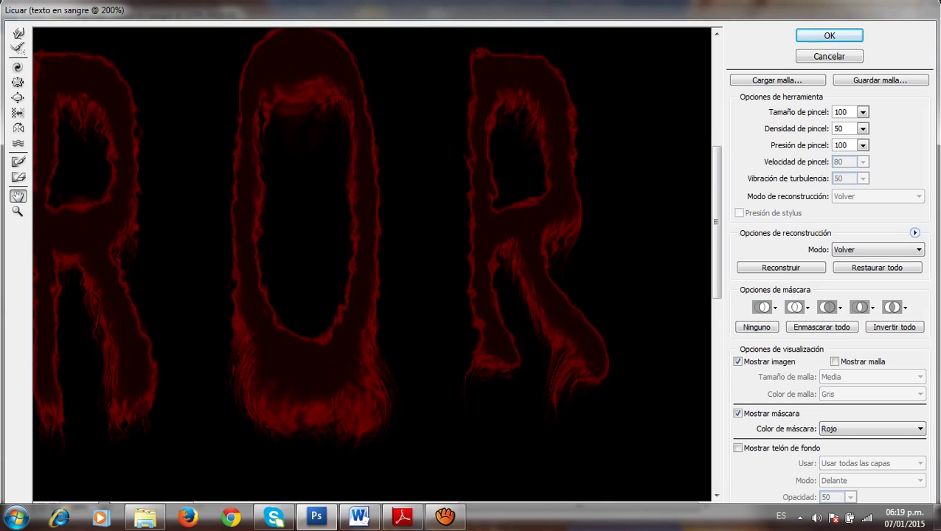
key("Return")
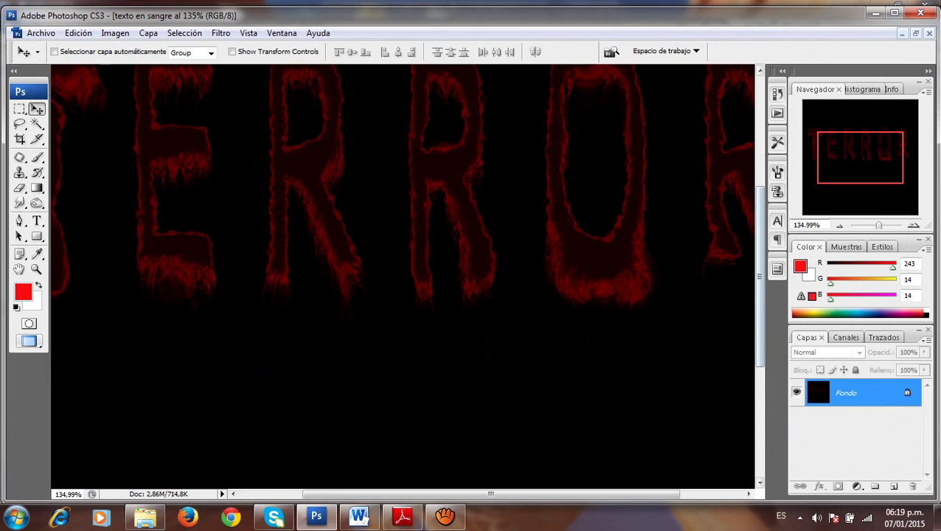
- Convert the locked Fondo background into an editable layer named Capa 0
scroll(403, 276, "up", 3)
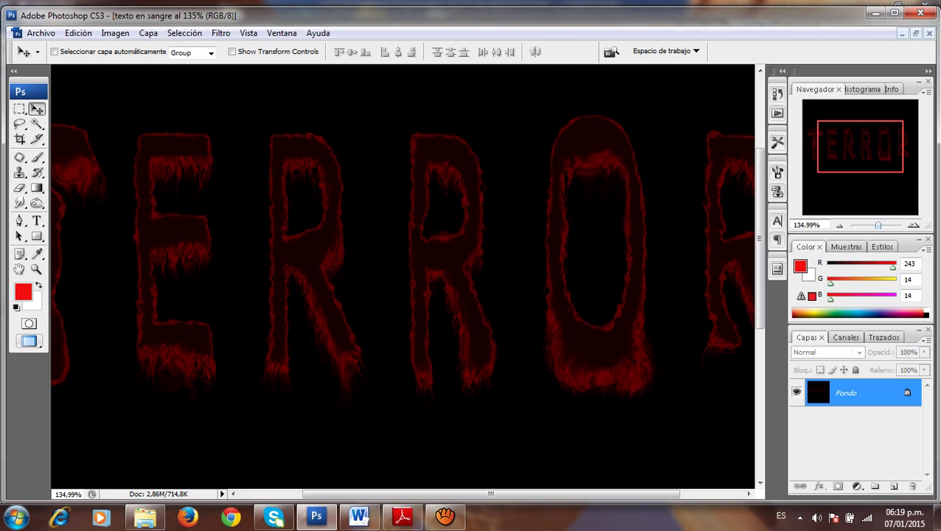
scroll(402, 276, "down", 12)
scroll(402, 277, "up", 12)
scroll(403, 277, "down", 1)
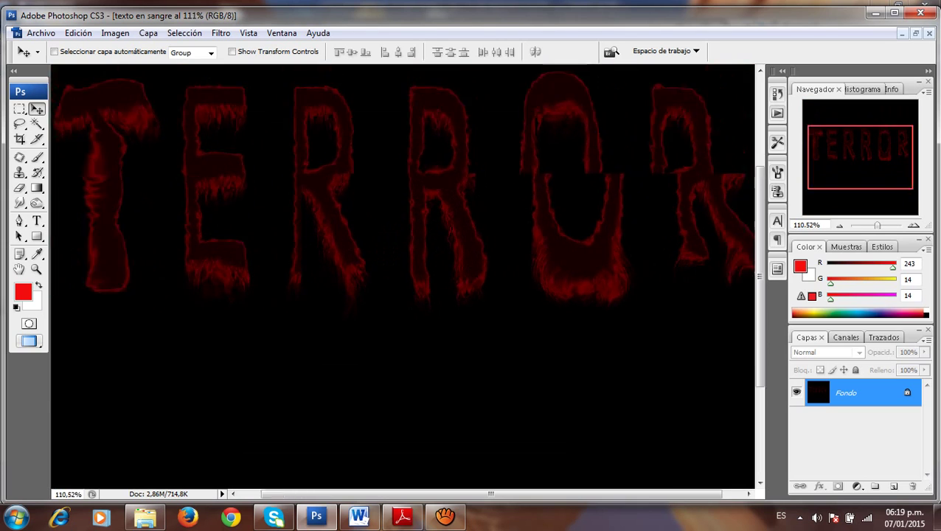
scroll(403, 276, "down", 3)
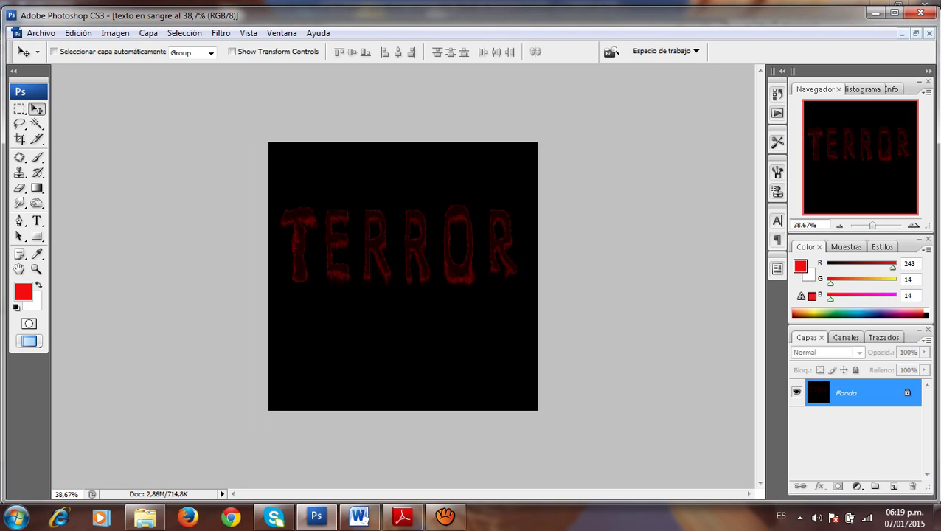
double_click(846, 393)
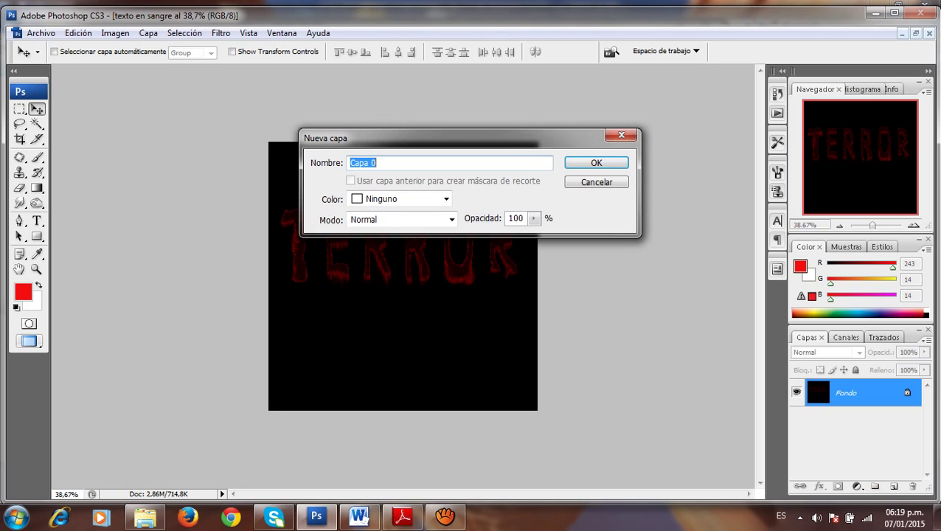
key("Return")
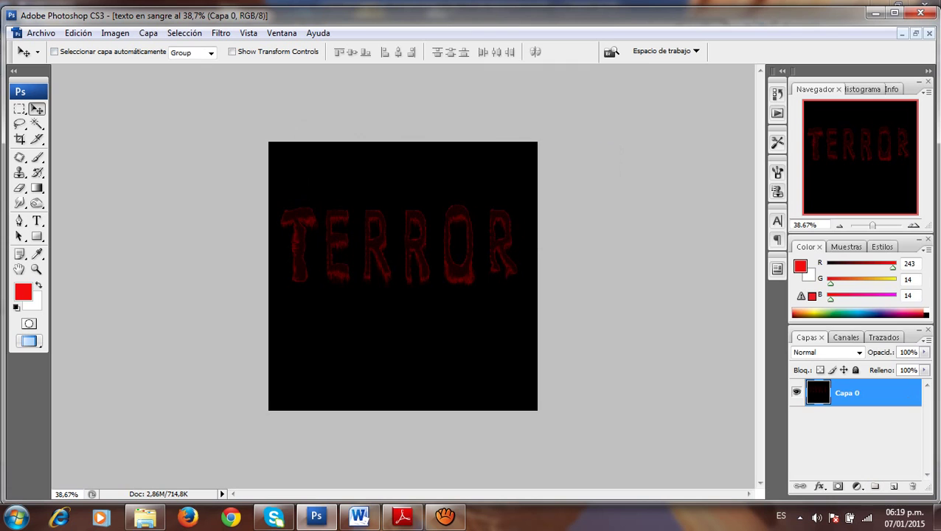
- Select the black area surrounding the letters with the Magic Wand at tolerance 32 and delete it
left_click(36, 124)
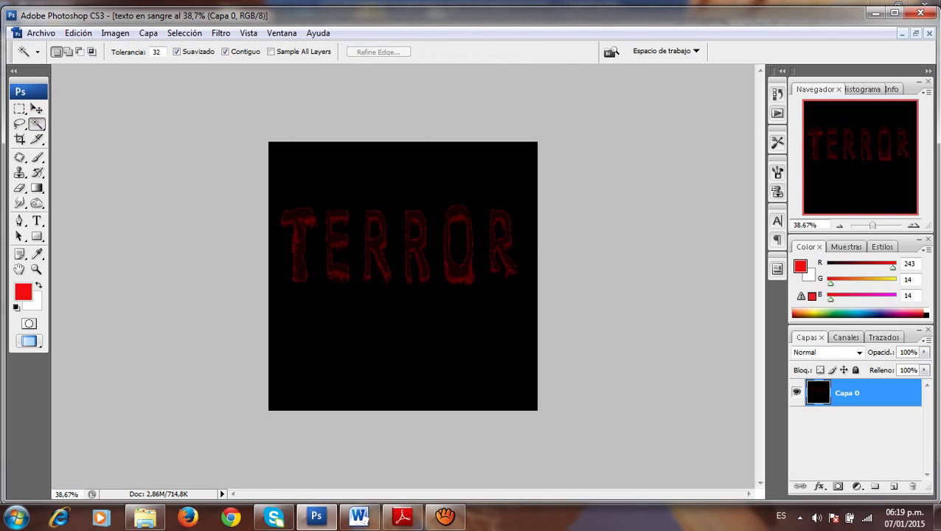
left_click(398, 332)
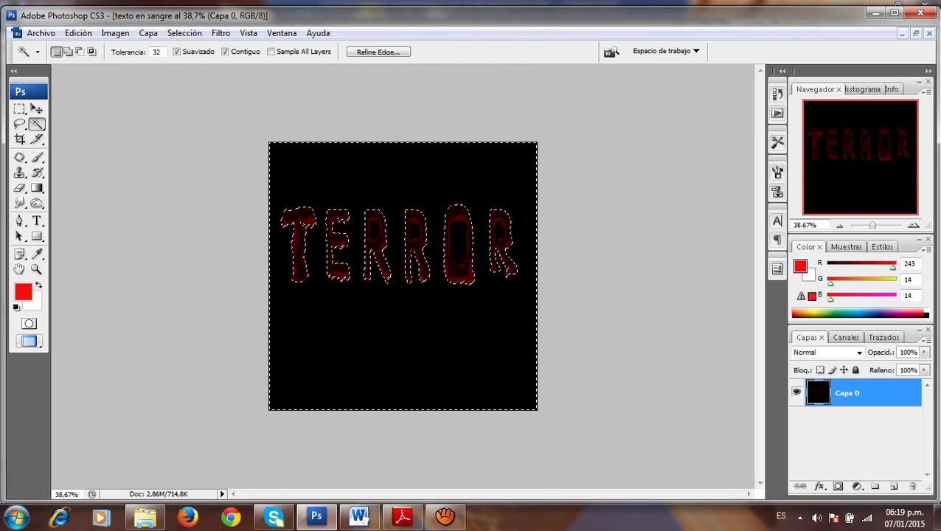
key("Delete")
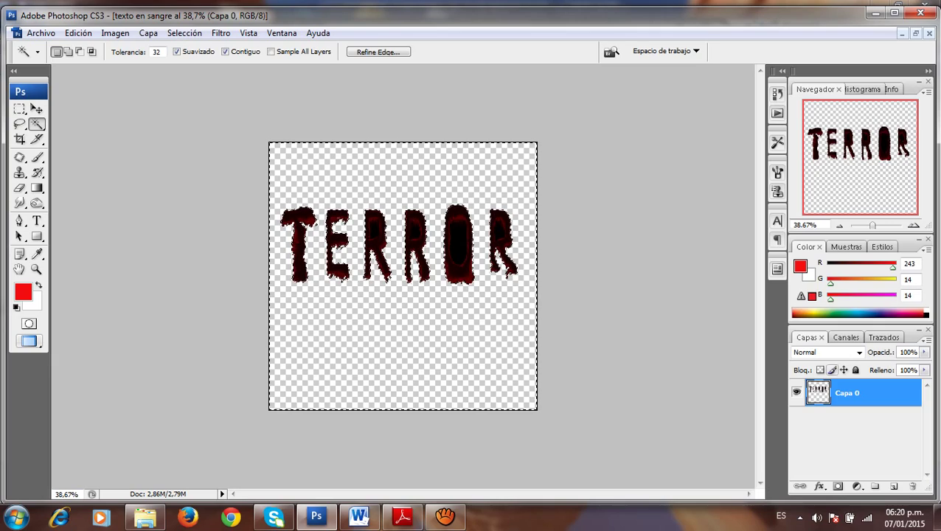
- Select and delete the black areas enclosed by the O and the three R's with the Magic Wand
scroll(402, 276, "up", 10)
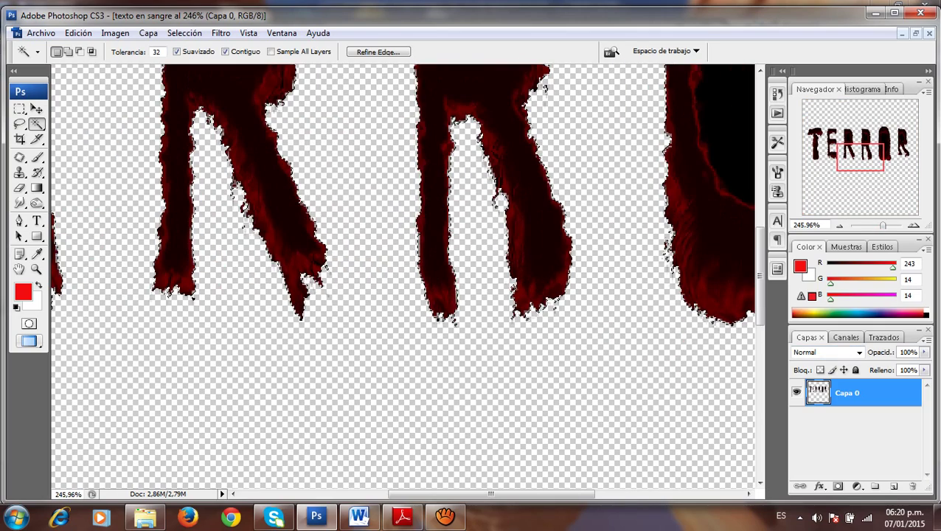
scroll(567, 162, "down", 7)
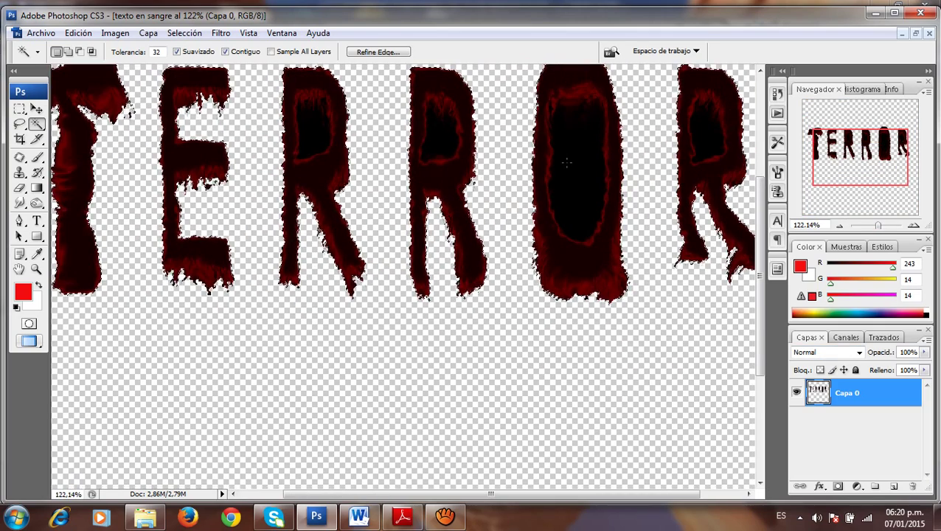
left_click(566, 162)
key("Delete")
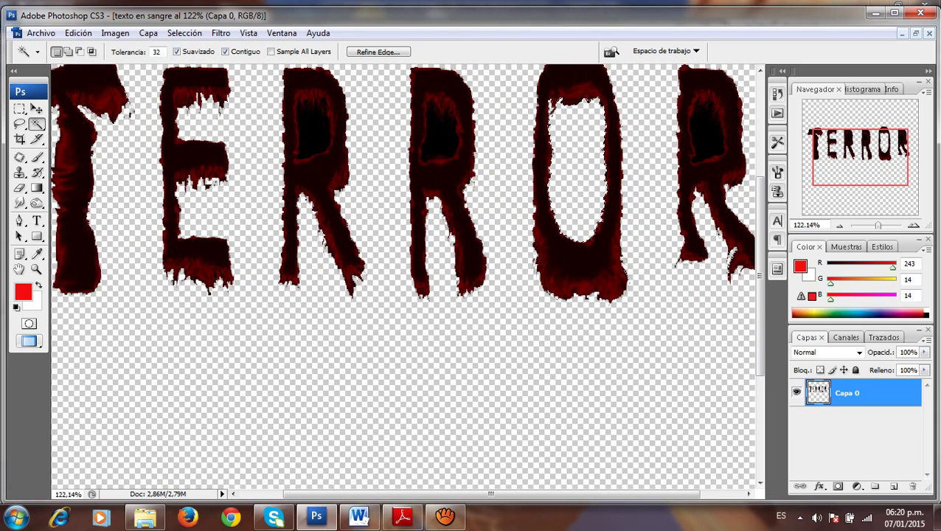
left_click(709, 132)
key("Delete")
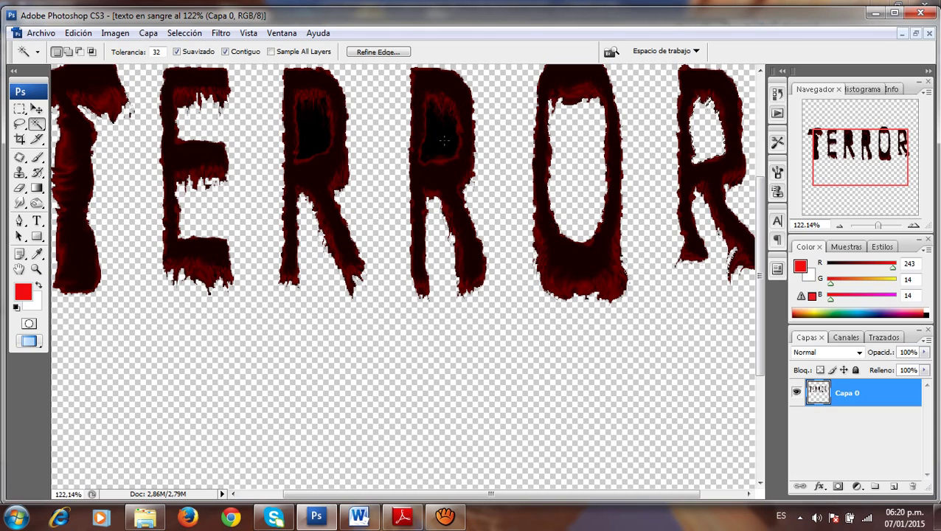
left_click(439, 129)
key("Delete")
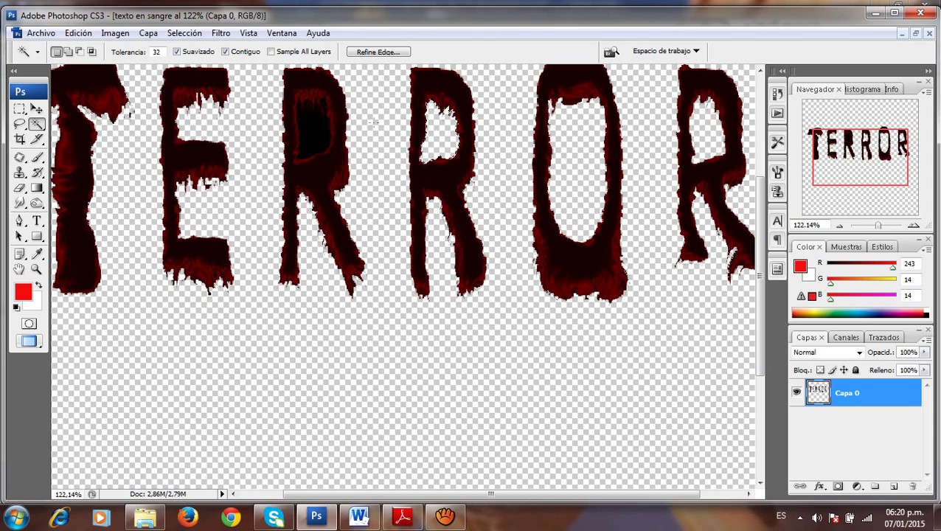
left_click(313, 139)
key("Delete")
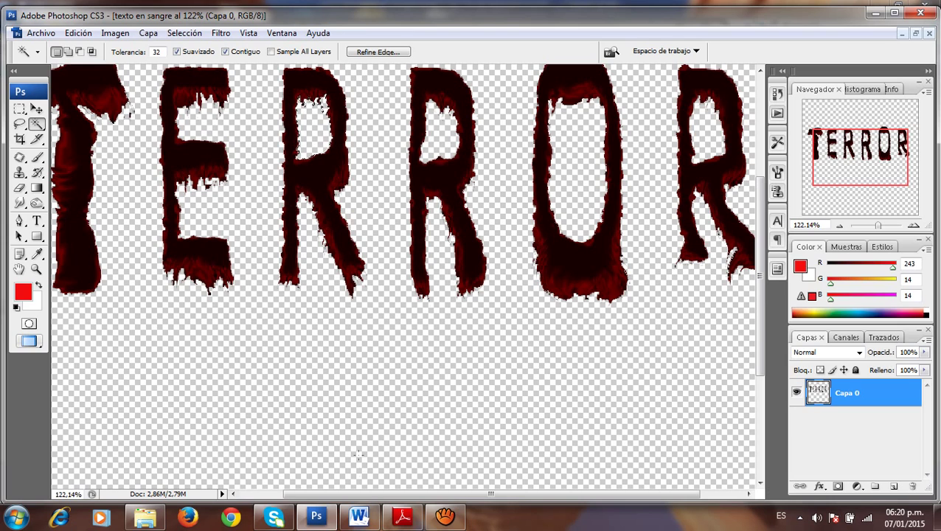
- Open the Variations color adjustment for the lettering layer and accept its current selection
left_click_drag(490, 493, 447, 493)
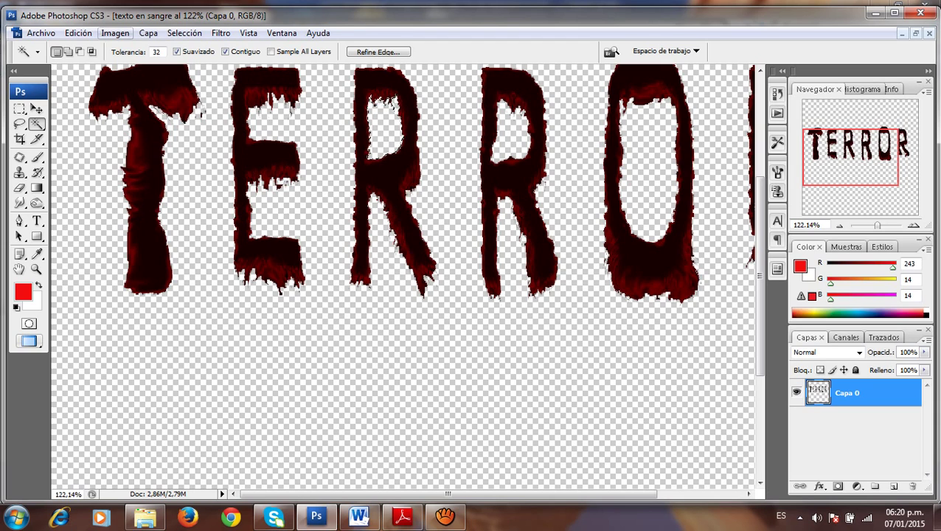
left_click(116, 33)
mouse_move(148, 68)
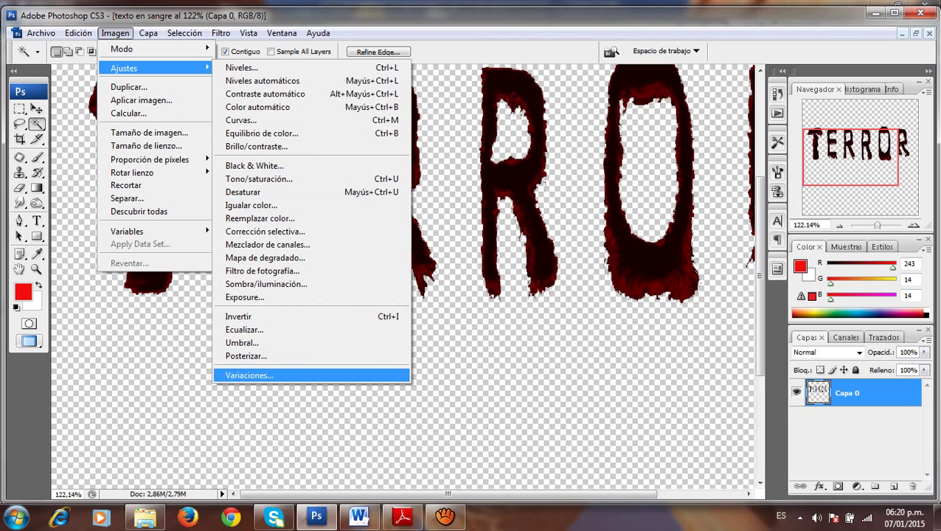
left_click(249, 375)
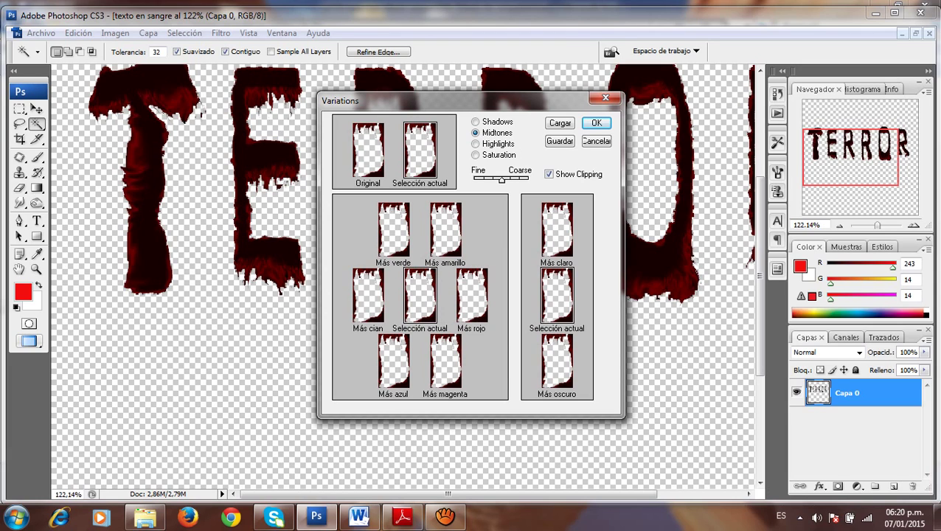
left_click(595, 122)
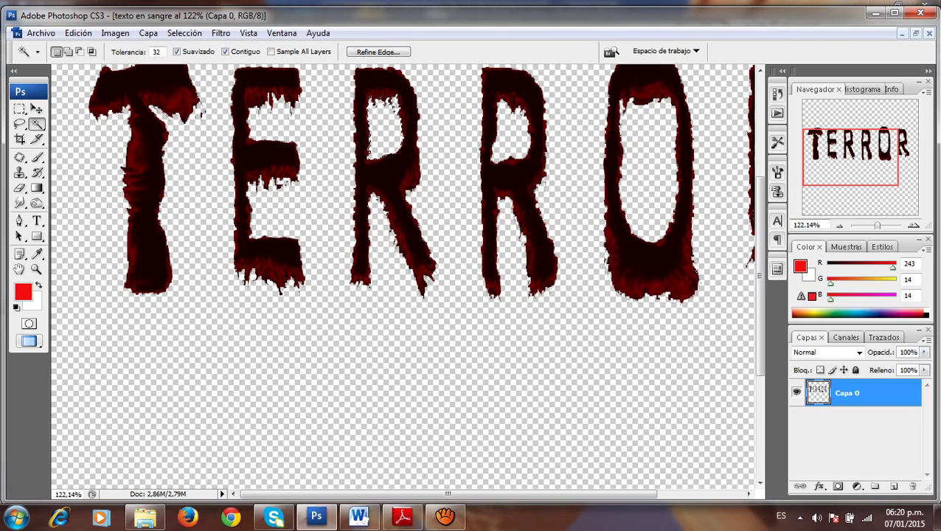
- Select the entire canvas and copy the TERROR lettering
scroll(403, 277, "up", 1)
scroll(403, 276, "down", 11)
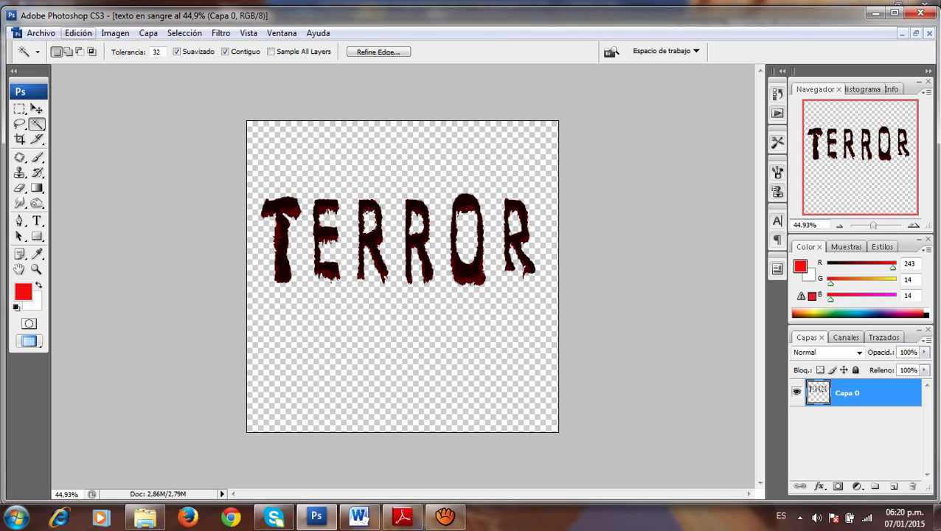
left_click(185, 32)
left_click(184, 50)
left_click(78, 33)
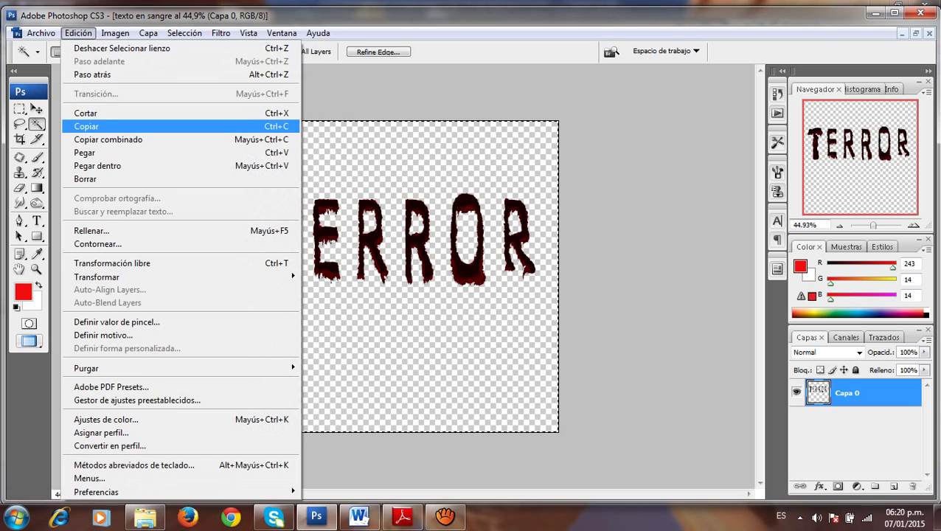
left_click(86, 126)
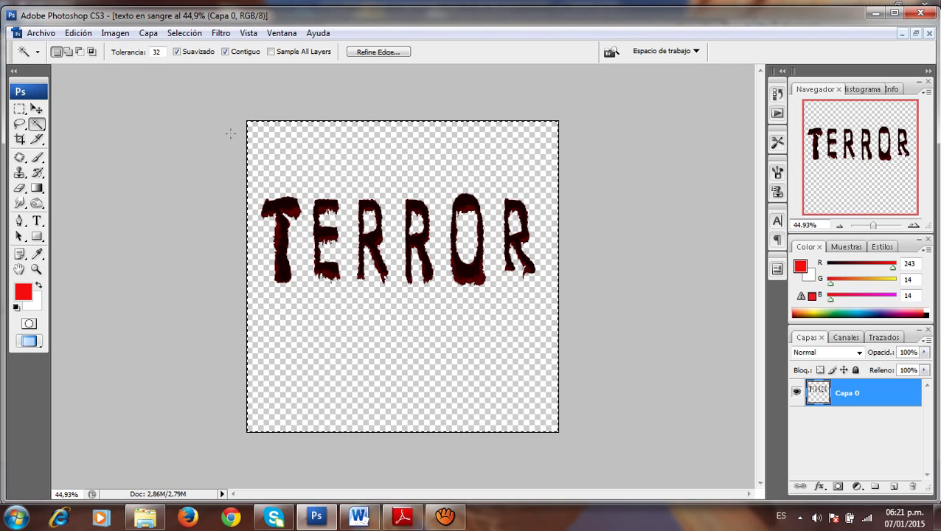
- Open the image "fondo 2 draculas y lobo" from the terror folder on drive D:
left_click(41, 33)
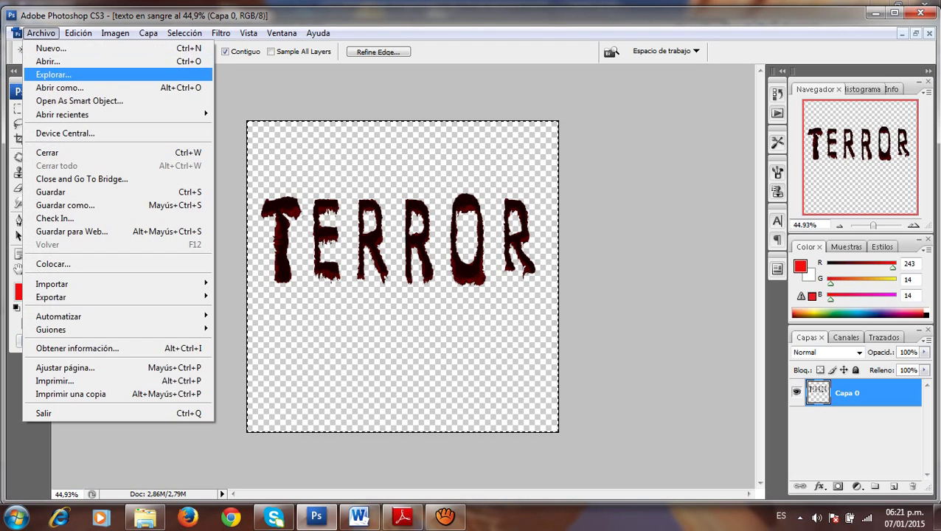
left_click(47, 61)
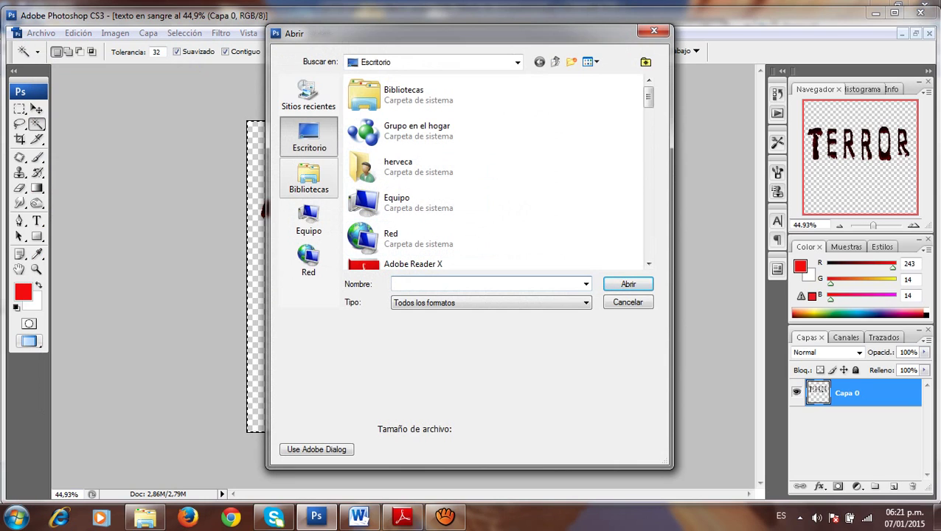
left_click(309, 177)
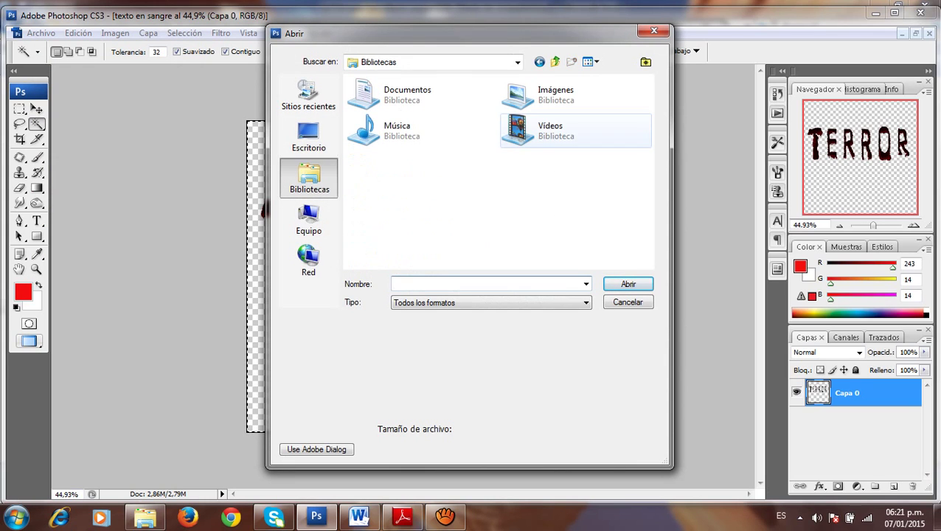
left_click(309, 220)
double_click(413, 144)
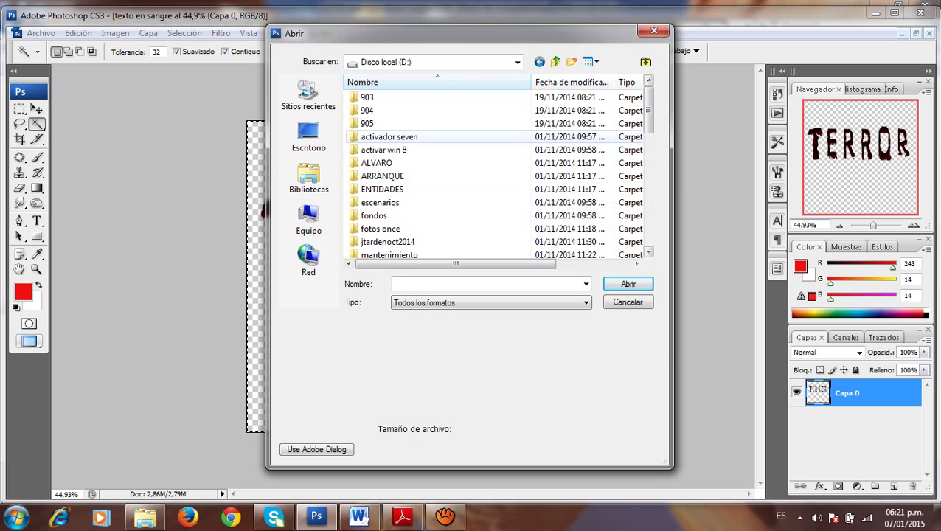
double_click(376, 162)
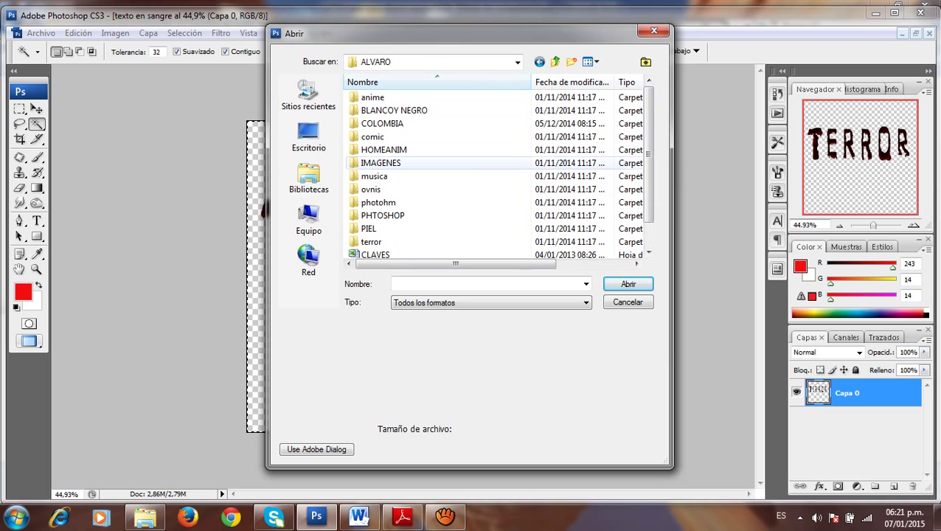
double_click(413, 242)
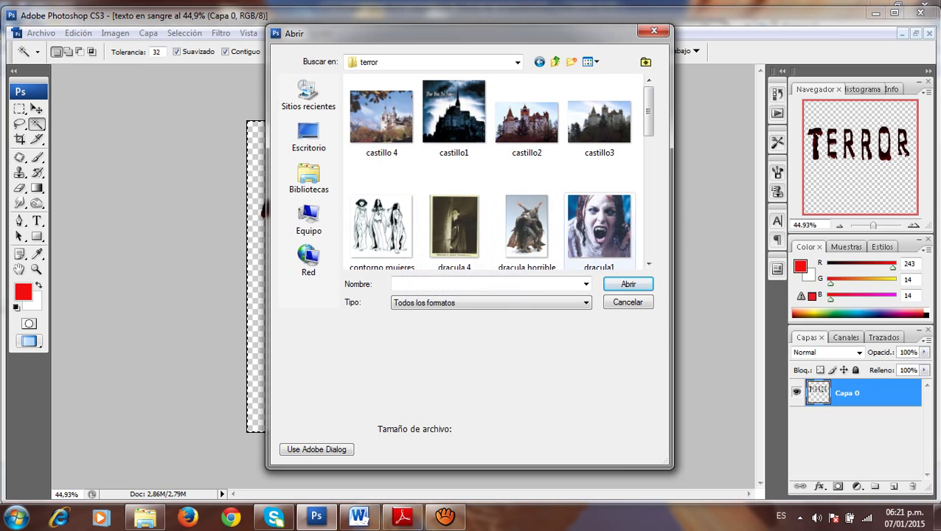
scroll(500, 171, "down", 5)
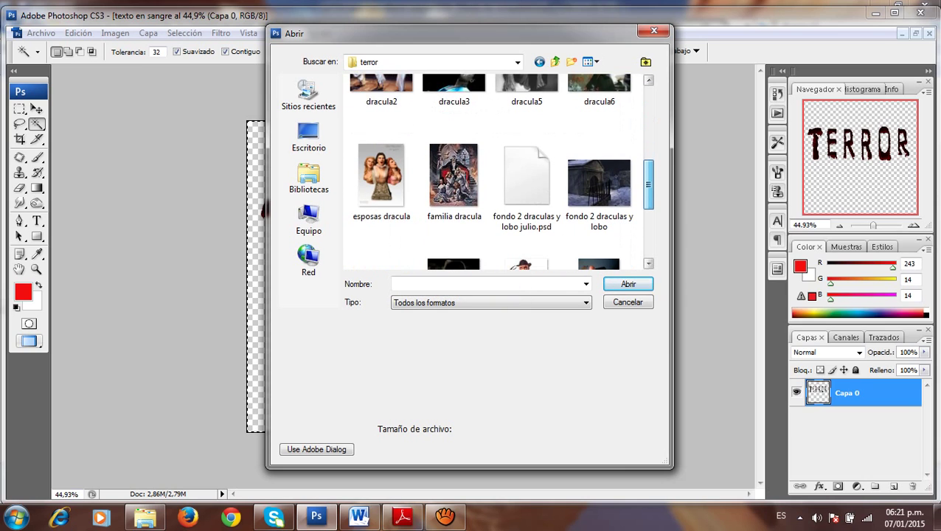
scroll(494, 171, "down", 1)
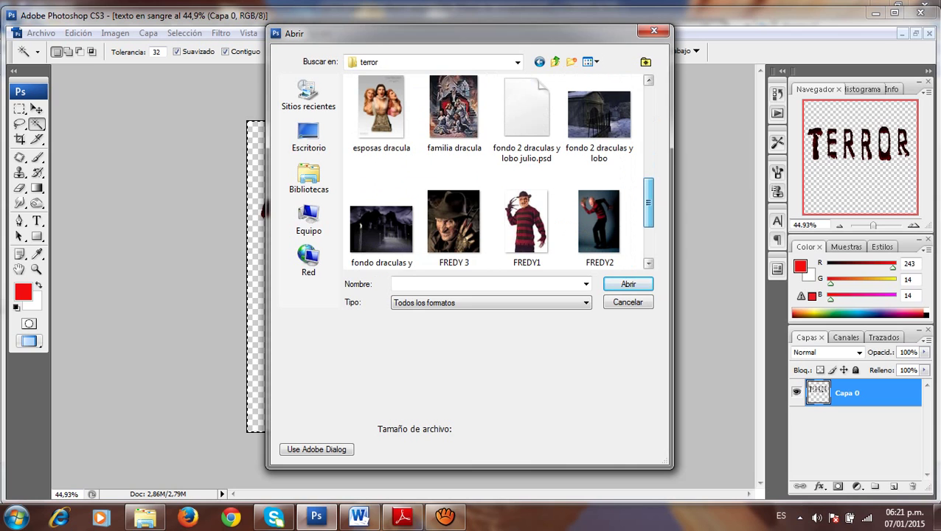
double_click(599, 116)
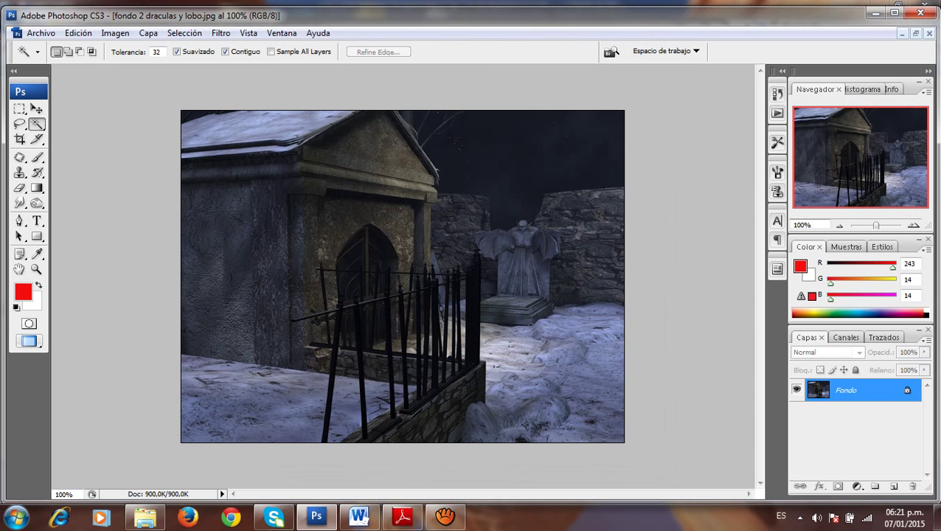
- Paste the TERROR lettering into the crypt image and scale it down with Free Transform to about 56% width and 54% height
left_click(78, 33)
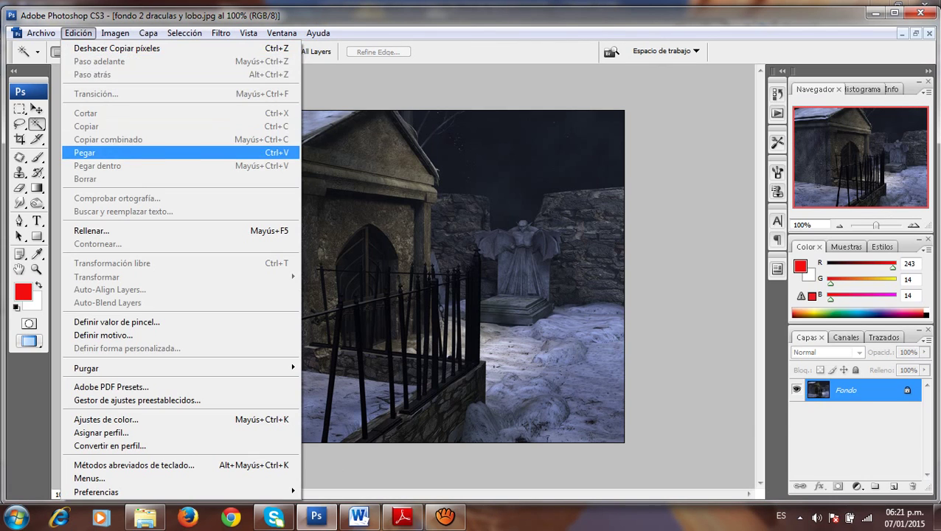
key("Return")
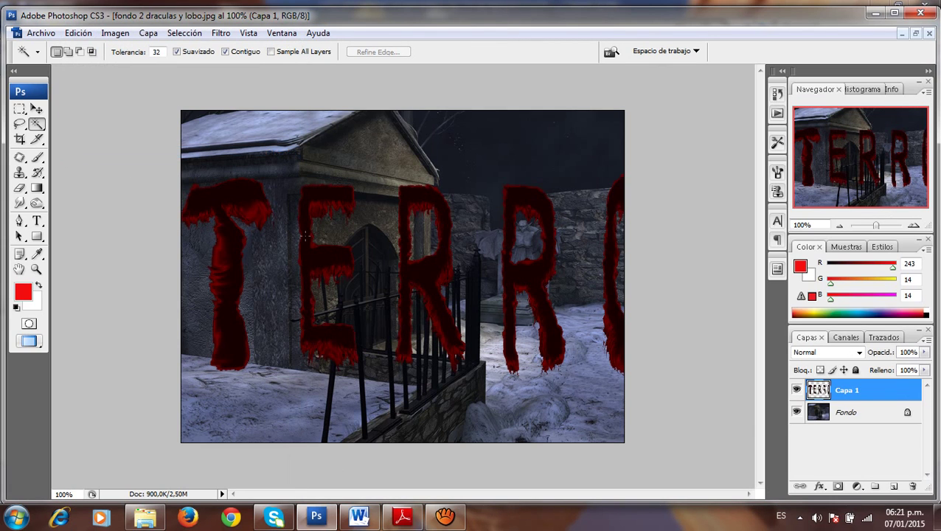
left_click(78, 33)
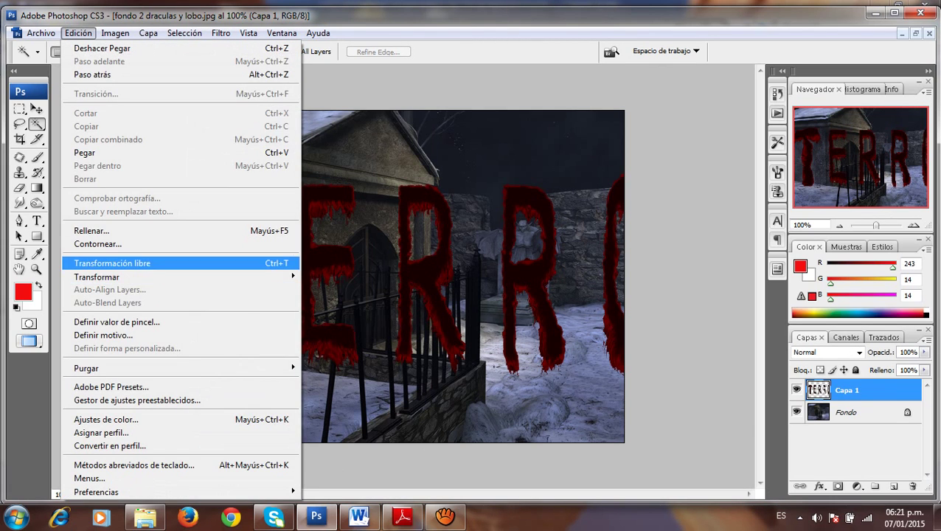
left_click(96, 262)
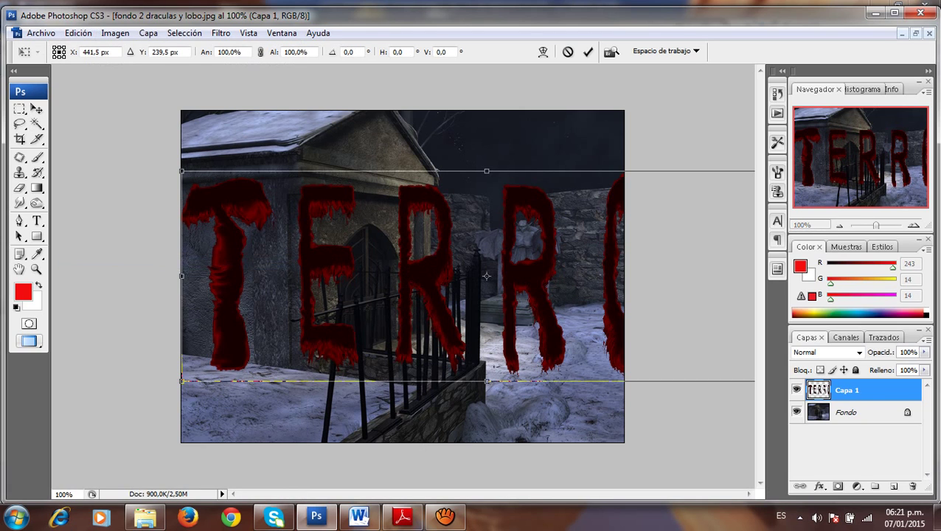
left_click_drag(181, 172, 449, 268)
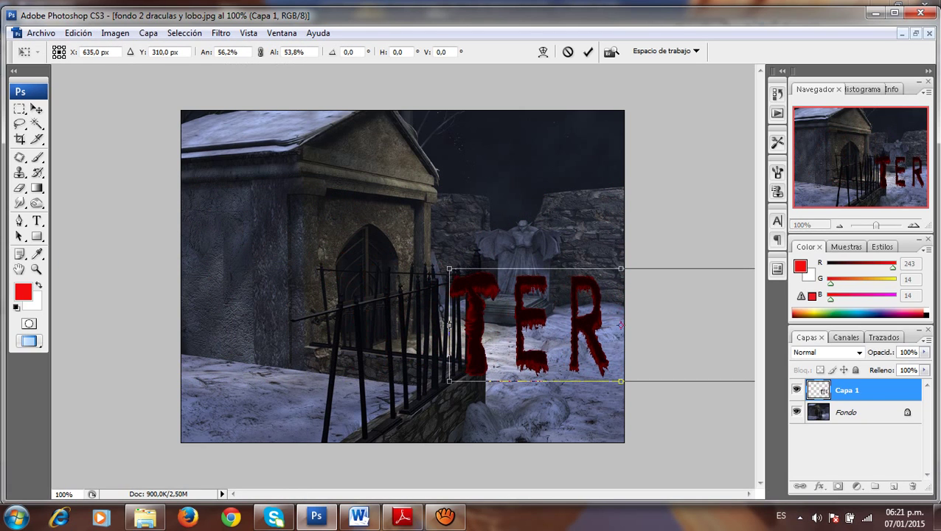
- Move the lettering to the image's lower edge, widen it to about 72.5% to span the full width, and apply the transformation
left_click_drag(516, 324, 233, 382)
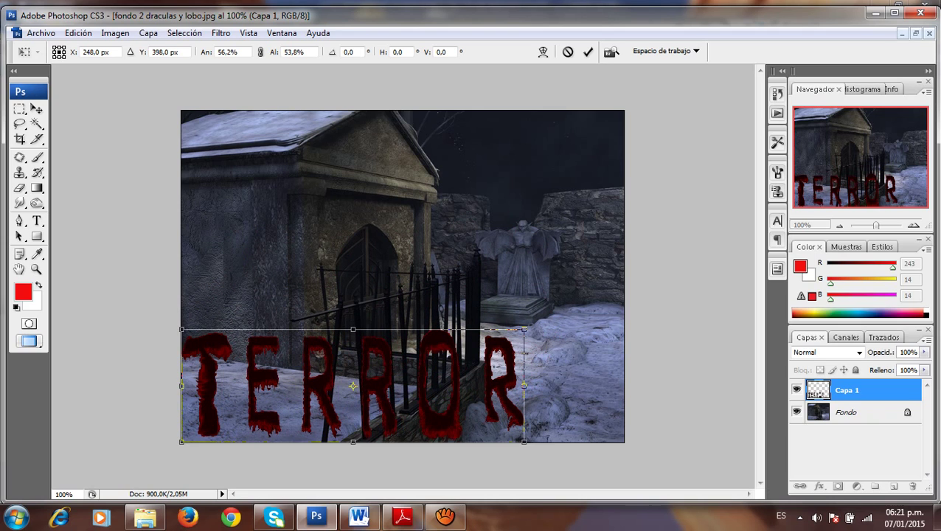
left_click_drag(524, 384, 623, 385)
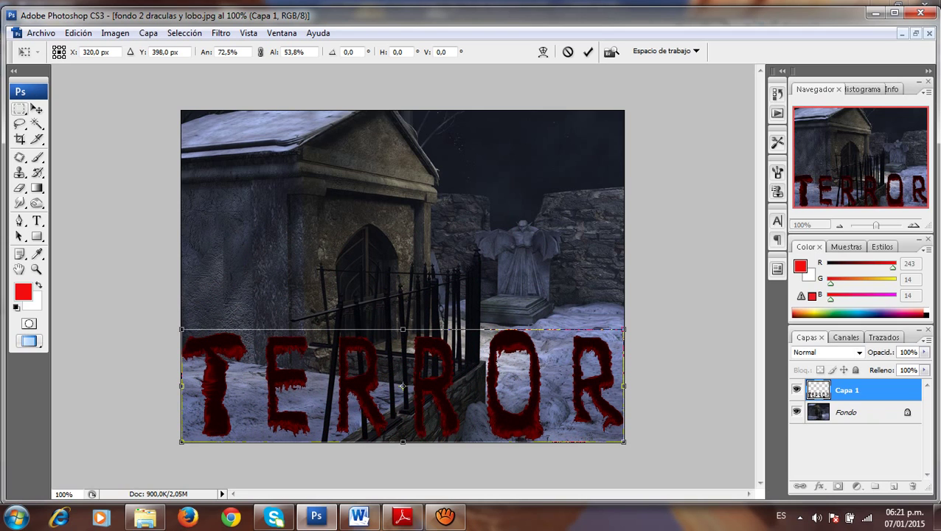
key("v")
key("Return")
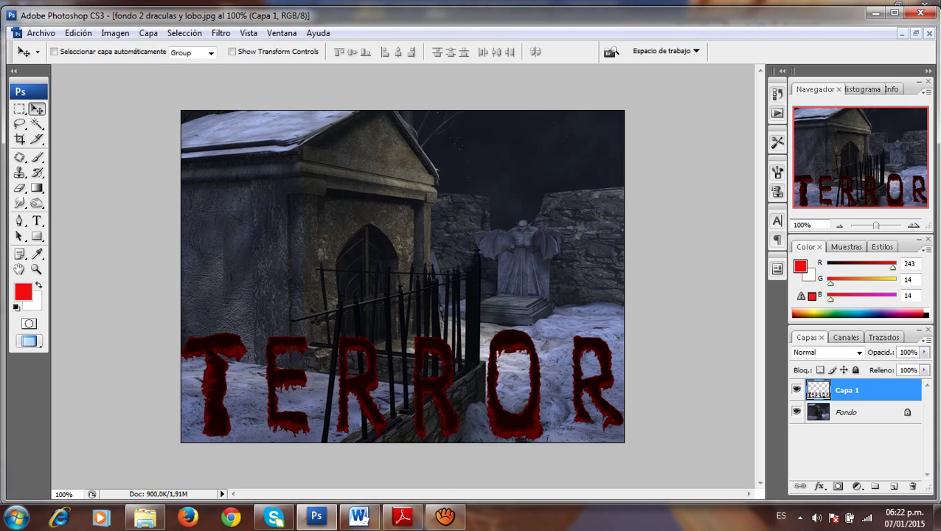
- Flatten the image, merging the lettering layer into the crypt background
left_click(148, 33)
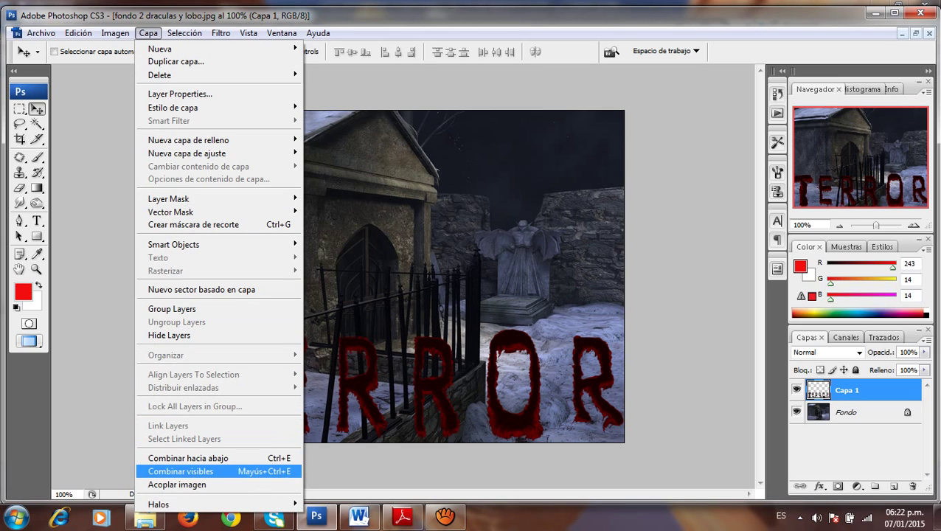
left_click(177, 485)
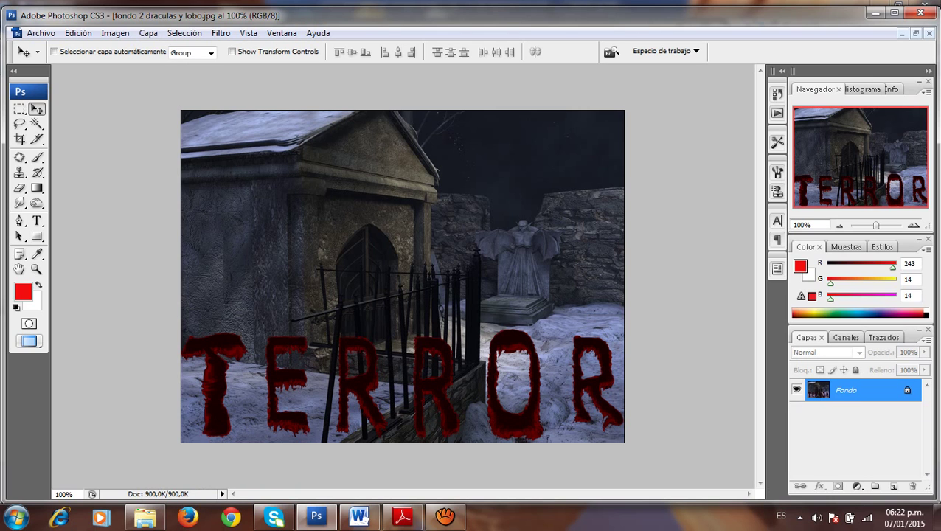
- Start saving the flattened image under a new name, with the Desktop (Escritorio) as destination and TEXTO SANGRE as file name
left_click(41, 32)
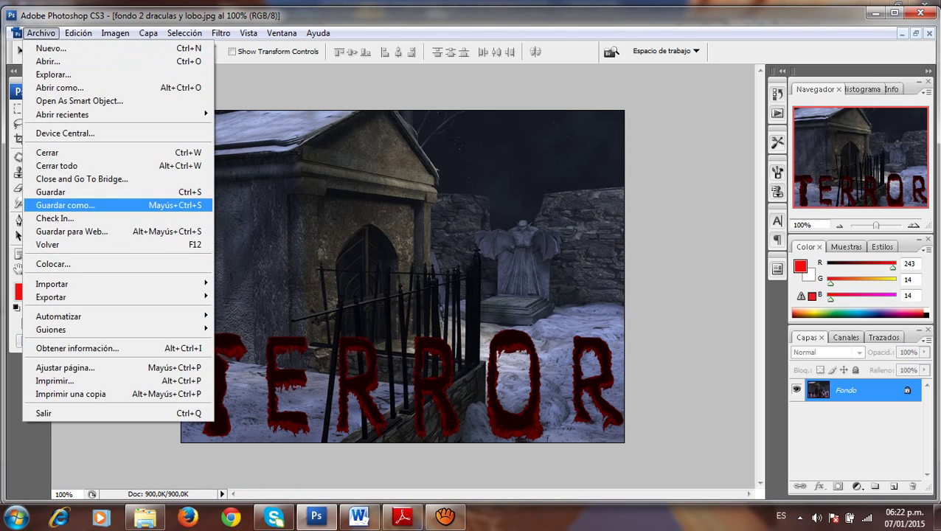
left_click(64, 205)
left_click(305, 132)
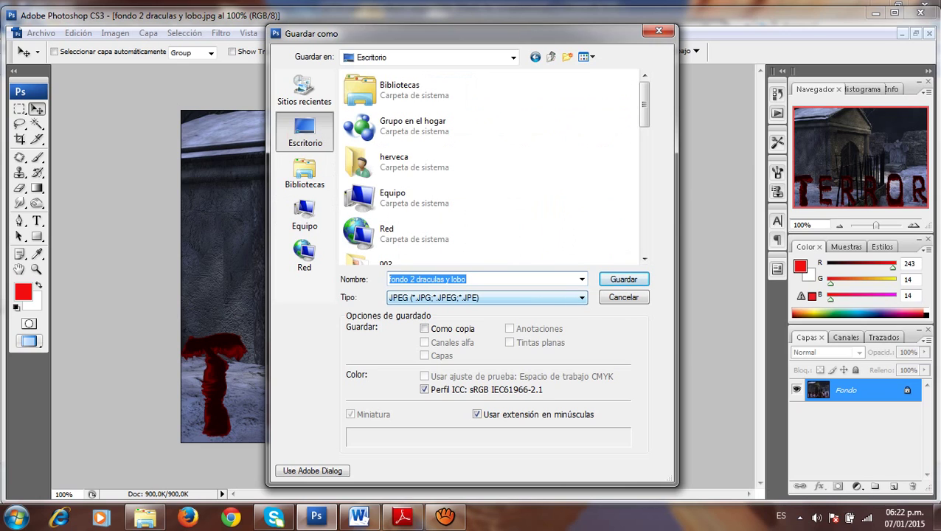
type("TEXTO")
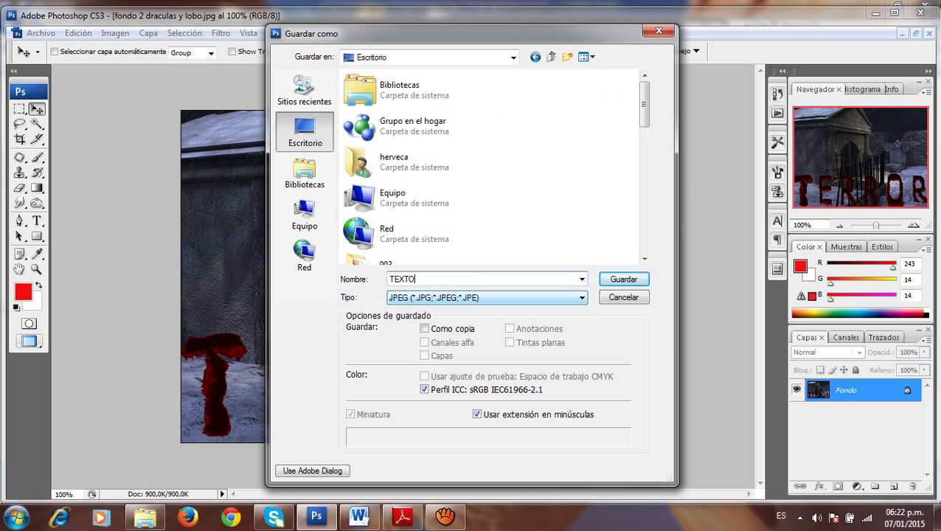
type(" SANB")
left_click(487, 298)
key("r")
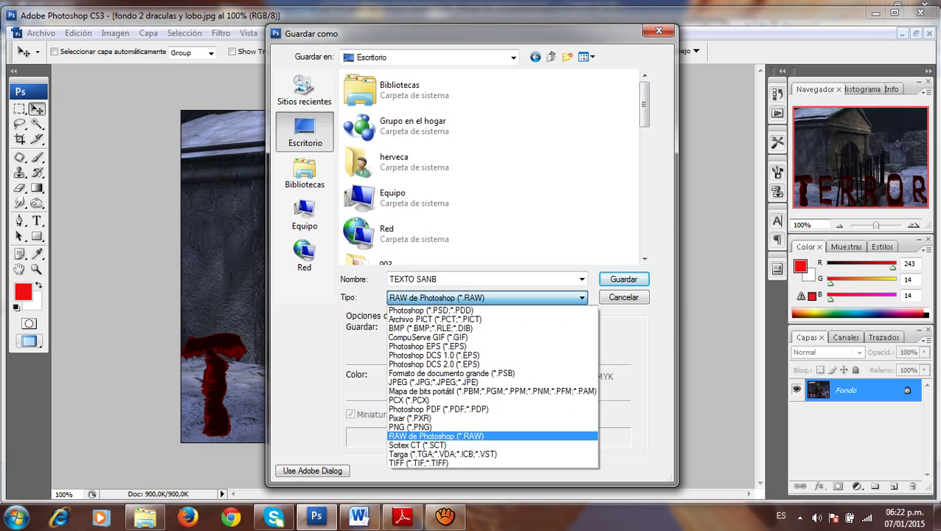
key("Return")
key("shift+Tab")
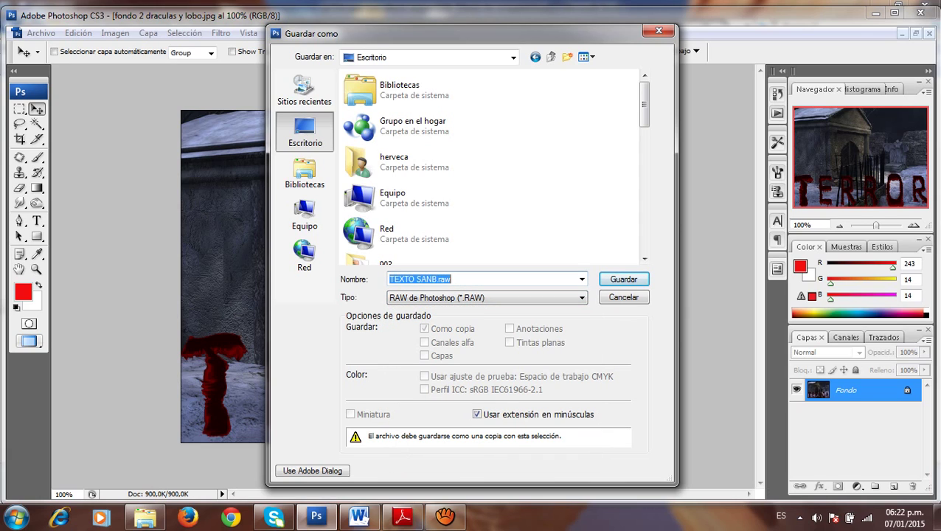
key("End")
key("BackSpace")
key("BackSpace")
key("BackSpace")
key("BackSpace")
key("BackSpace")
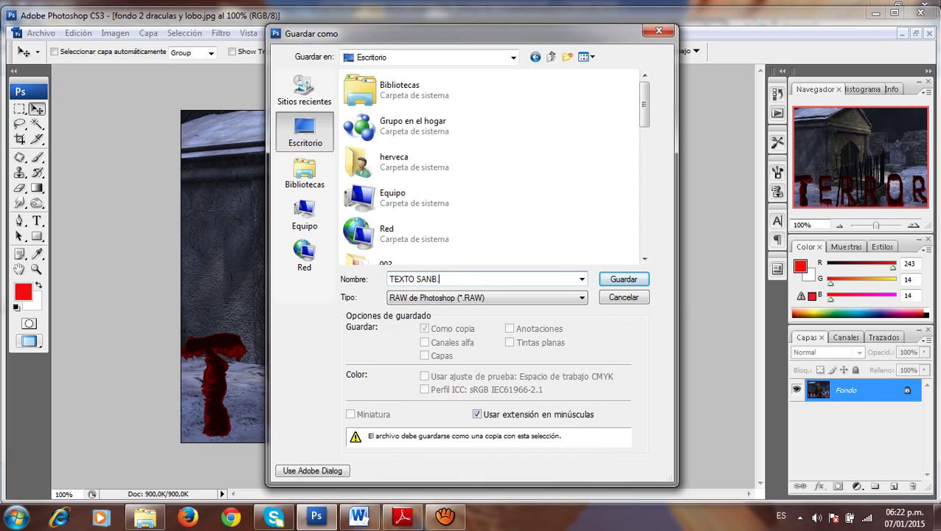
type("GRE")
- Set the file type to JPEG and save the image with quality 10 (Máxima) and the standard baseline format
left_click(487, 298)
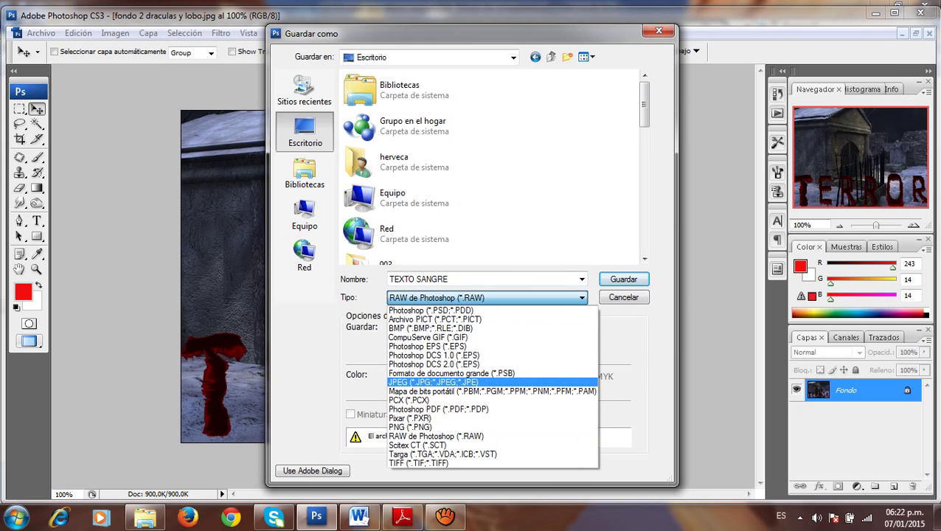
left_click(457, 374)
key("alt+Down")
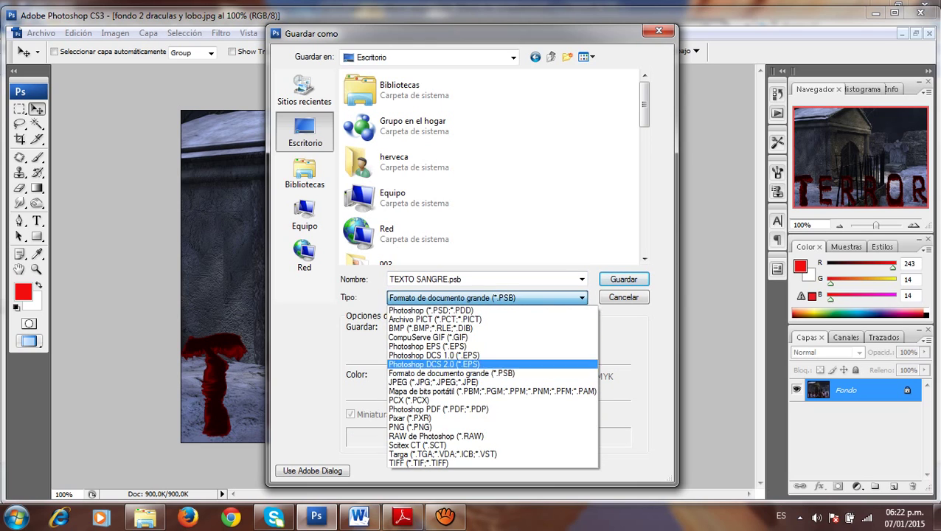
key("Down")
key("Return")
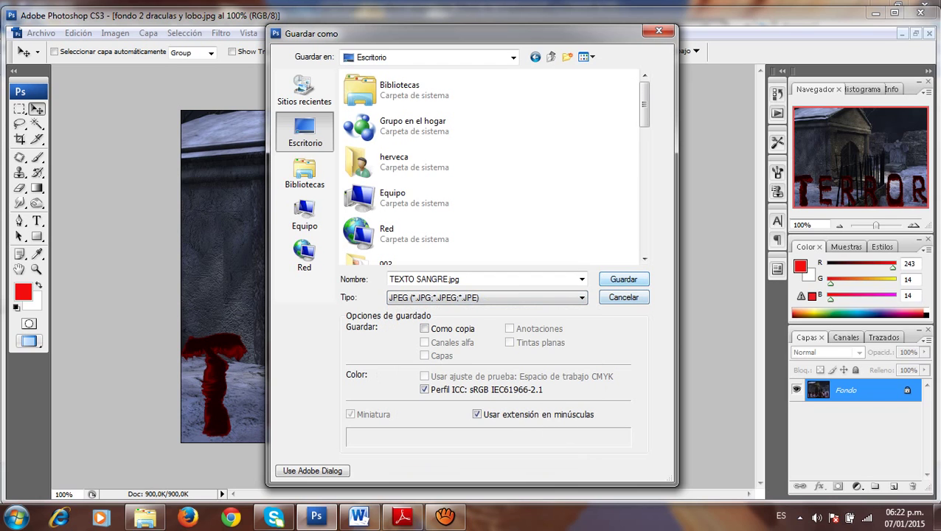
key("Return")
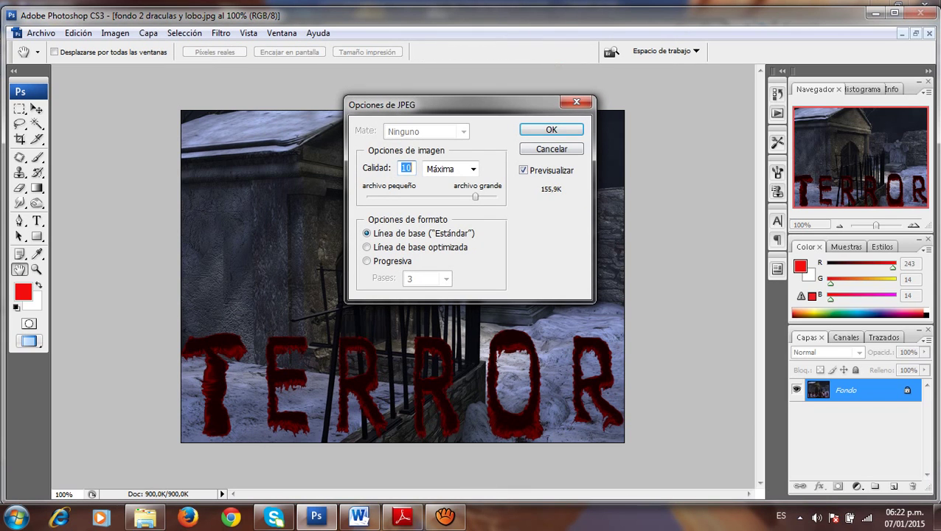
key("Return")
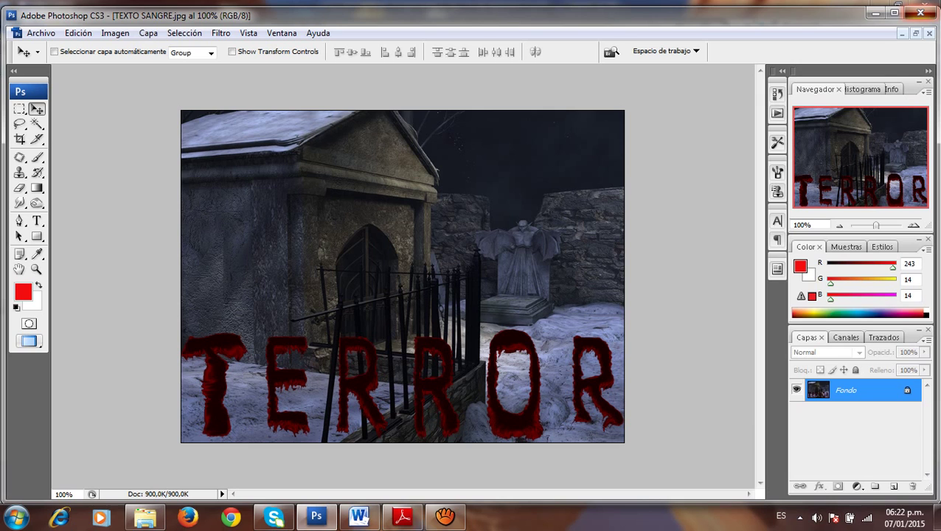
- Close Photoshop without saving the changes to the "texto en sangre" document
left_click(920, 13)
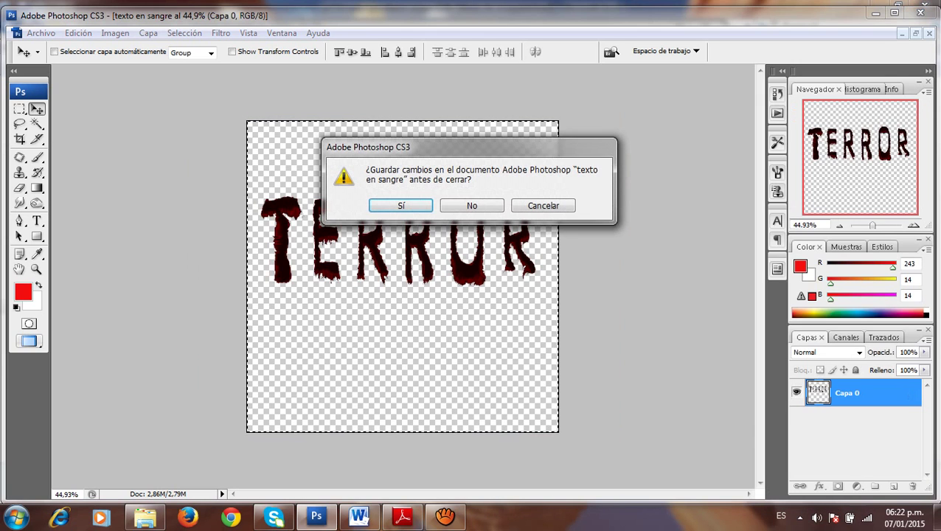
left_click(472, 205)
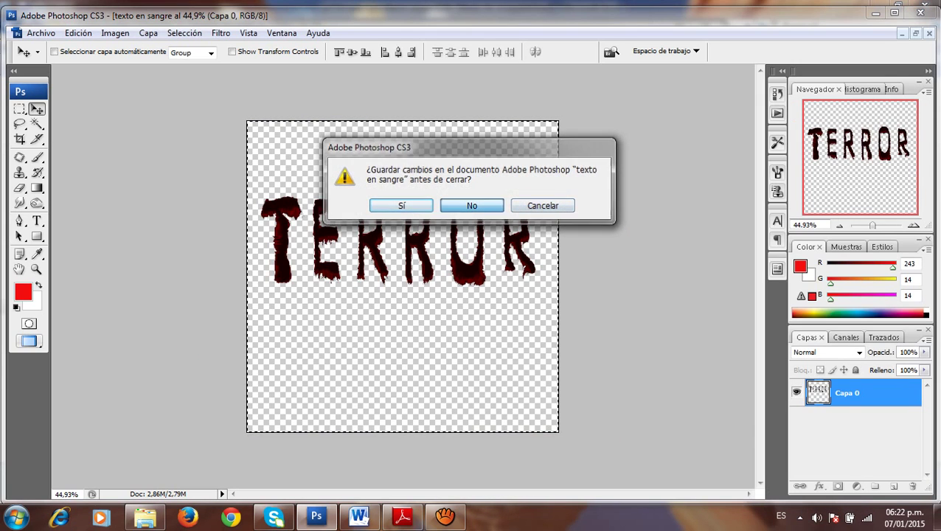